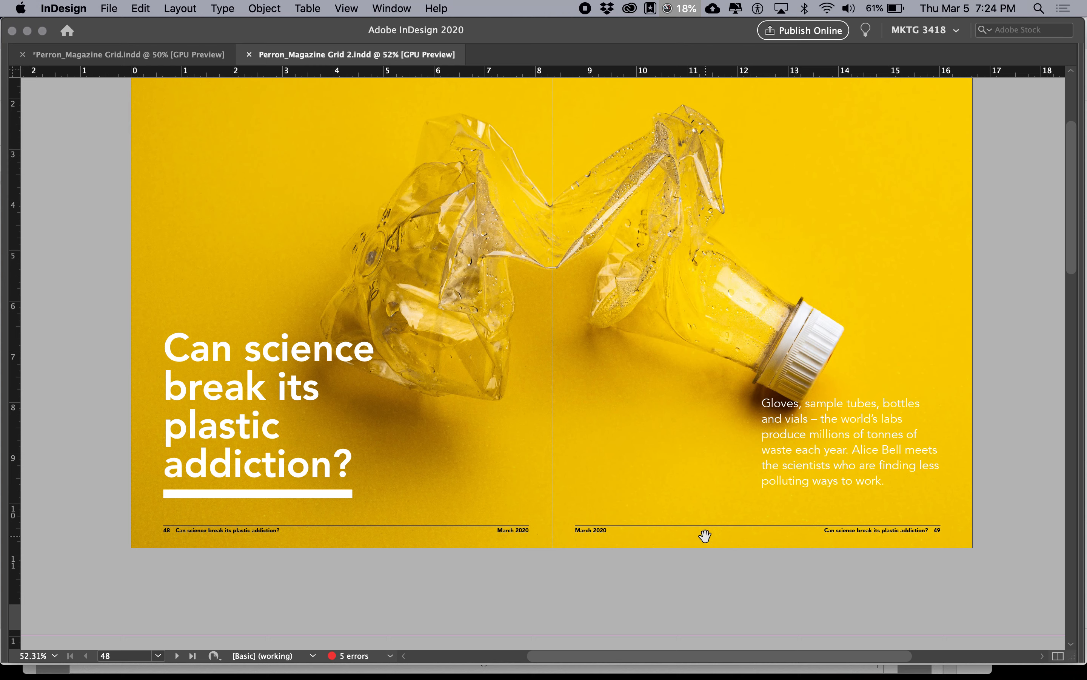
# Step: Draw a text frame about 1.32 × 0.875 in on page 51 and move it over the sky of the waste picker photo
pyautogui.scroll(-15, 705, 535)
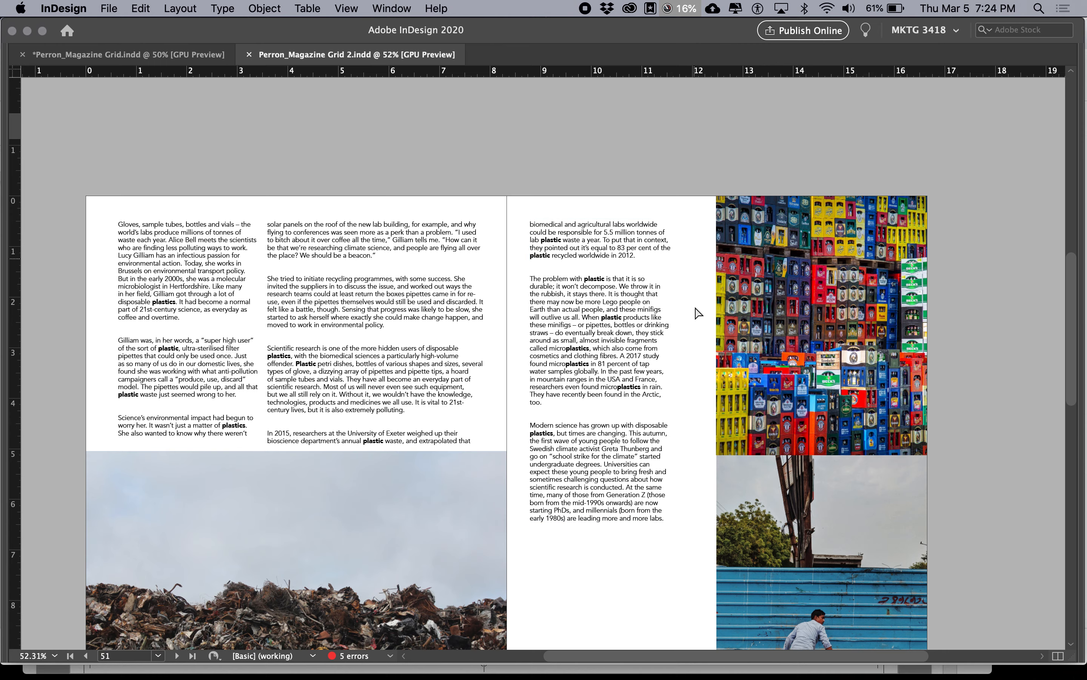
pyautogui.press('w')
pyautogui.press('Tab')
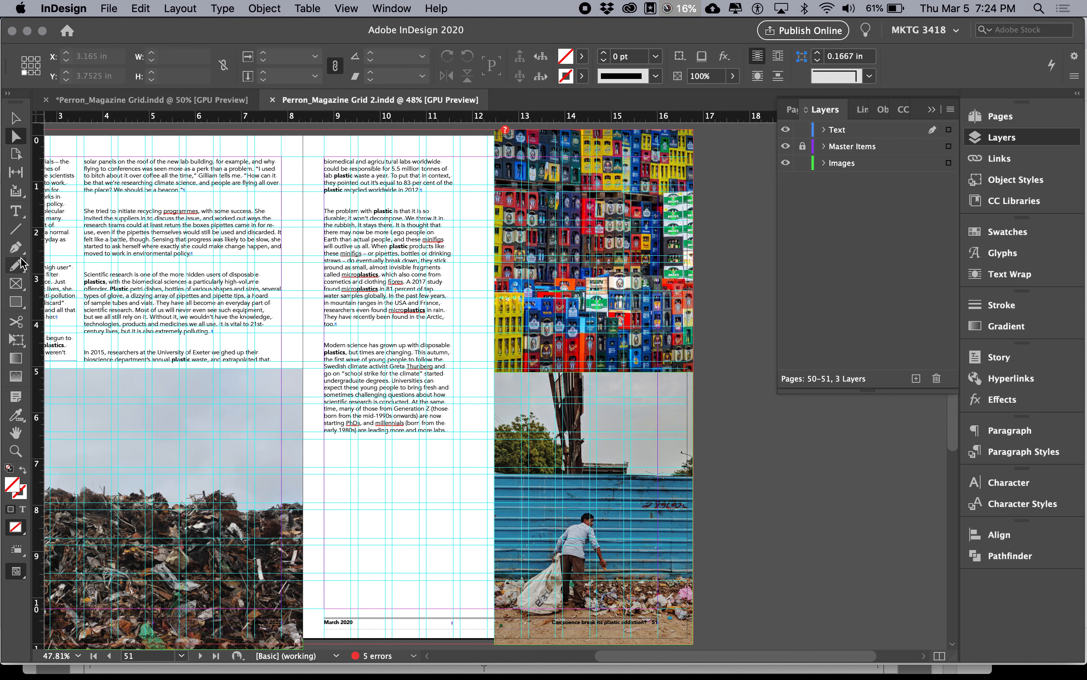
pyautogui.click(17, 211)
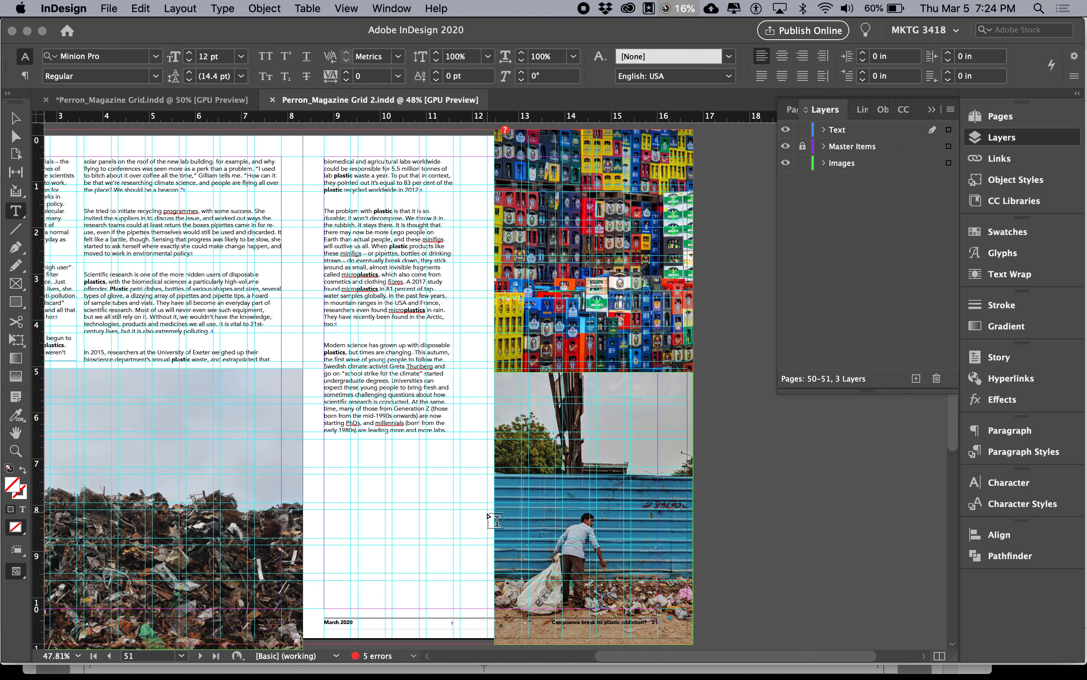
pyautogui.moveTo(488, 511); pyautogui.dragTo(426, 551)
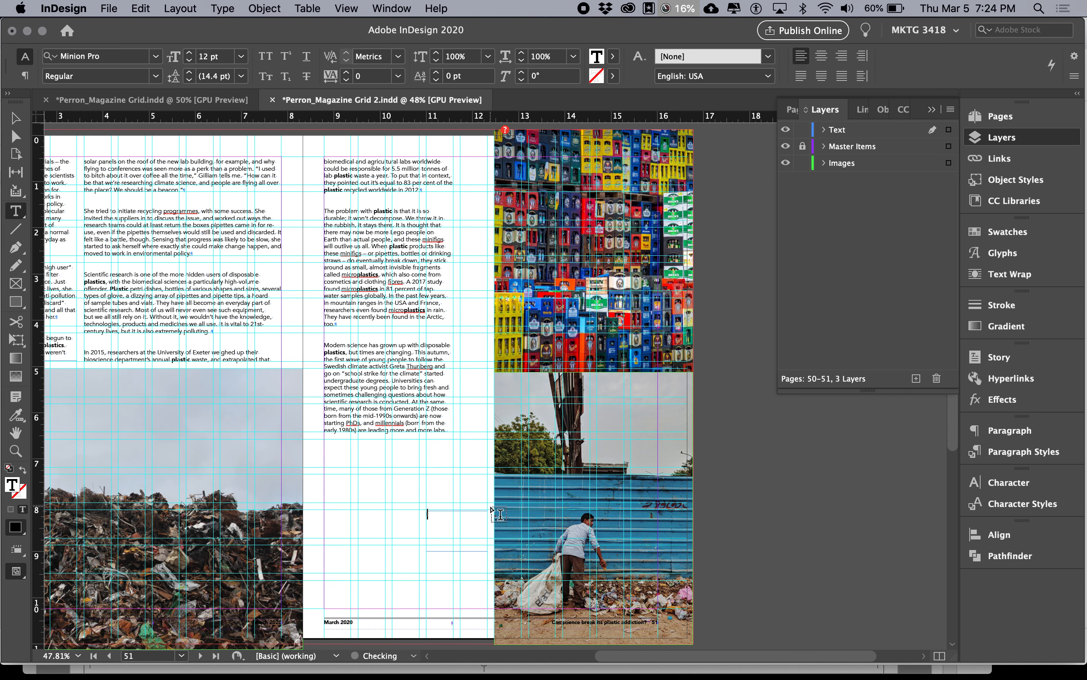
pyautogui.press('Escape')
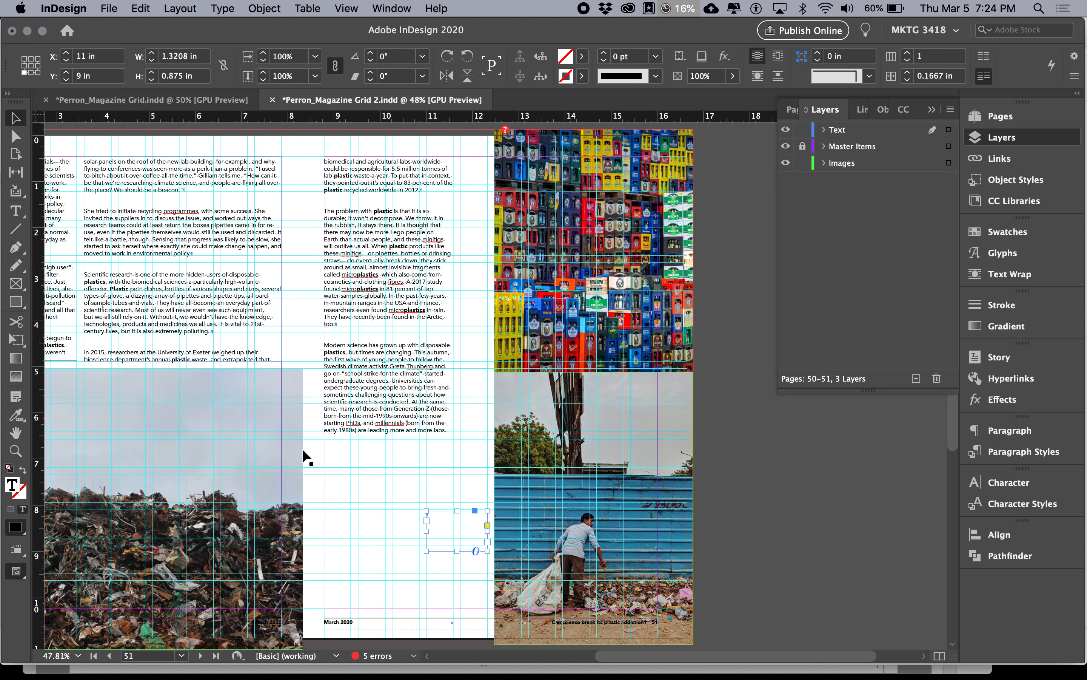
pyautogui.moveTo(468, 553); pyautogui.dragTo(632, 432)
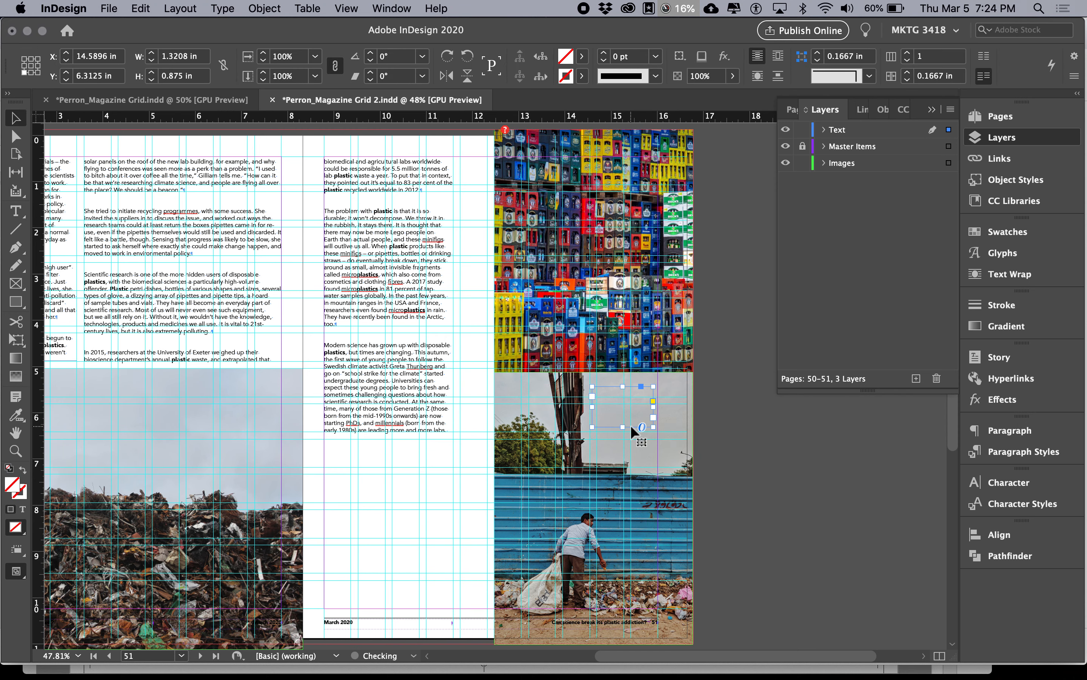
# Step: Turn on Ignore Text Wrap for the small text frame over the waste picker photo and deselect it
pyautogui.click(254, 12)
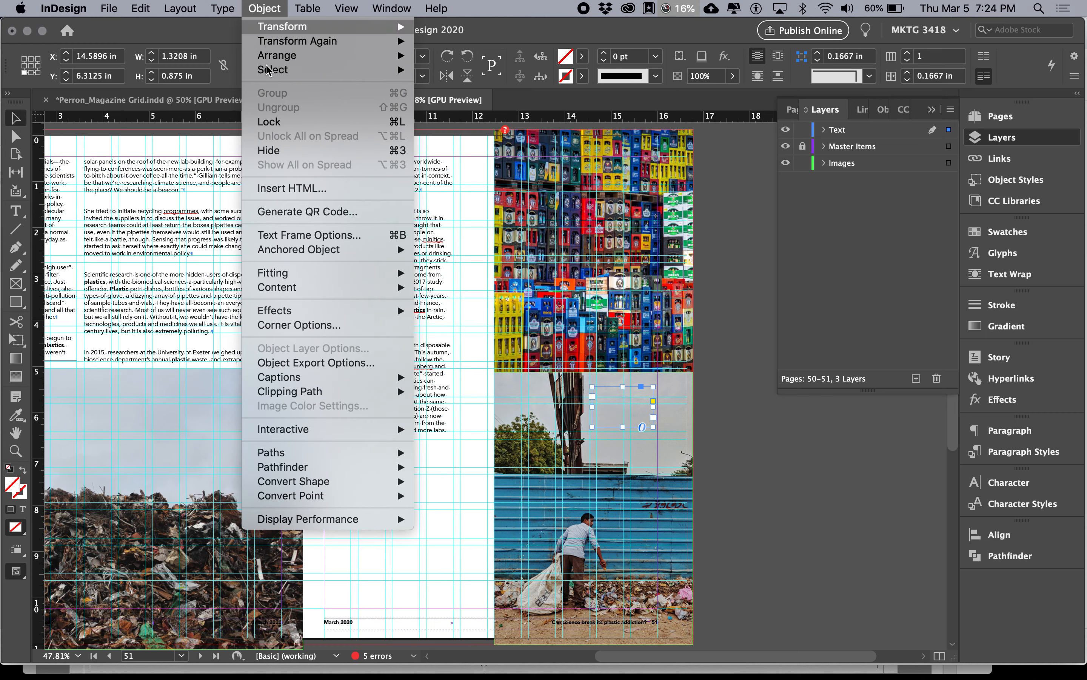
pyautogui.click(305, 236)
pyautogui.click(827, 322)
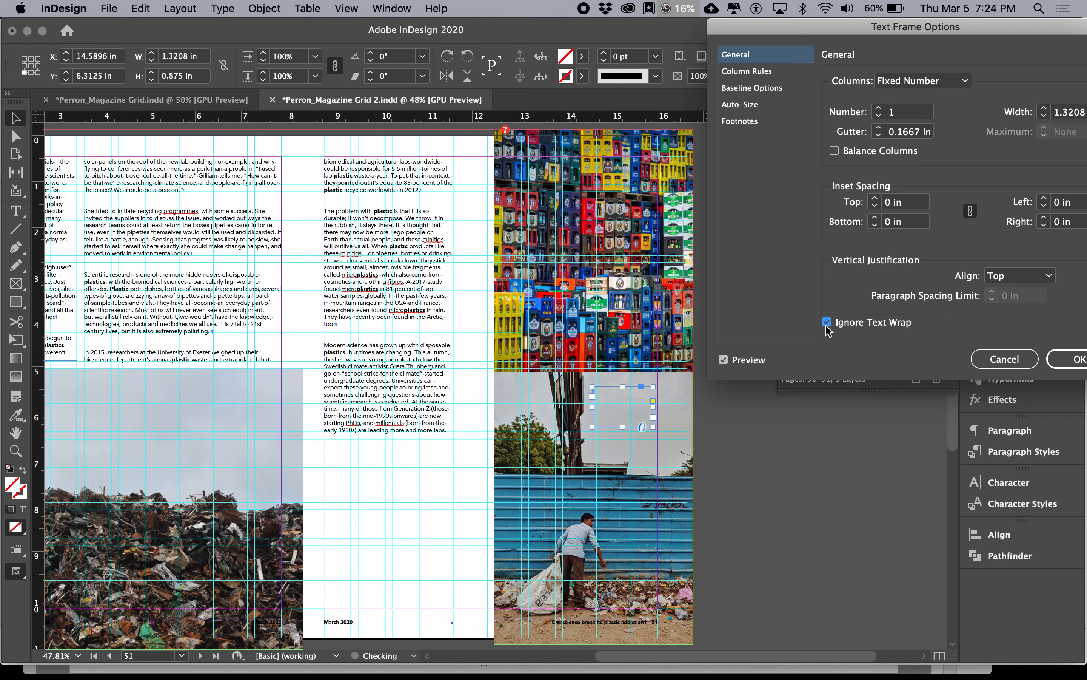
pyautogui.press('Return')
pyautogui.press('super+shift+a')
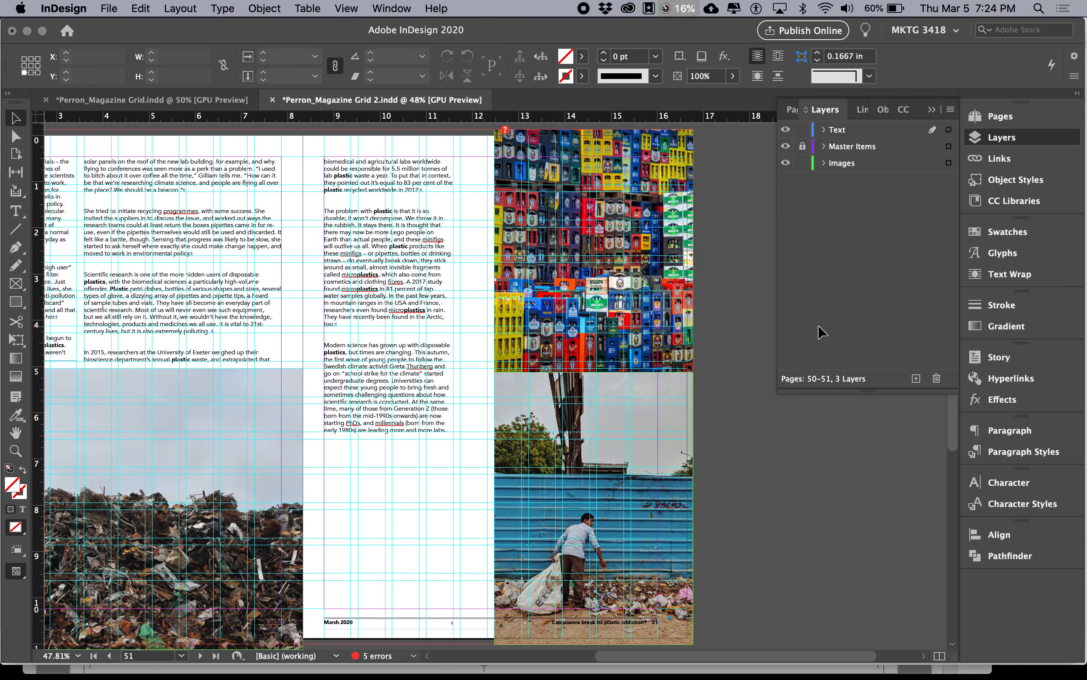
# Step: Draw a tall, narrow text frame about 0.125 in wide and 3.875 in high between page 51's body text and the crates photo
pyautogui.hscroll(-3, 487, 414)
pyautogui.scroll(-1, 487, 414)
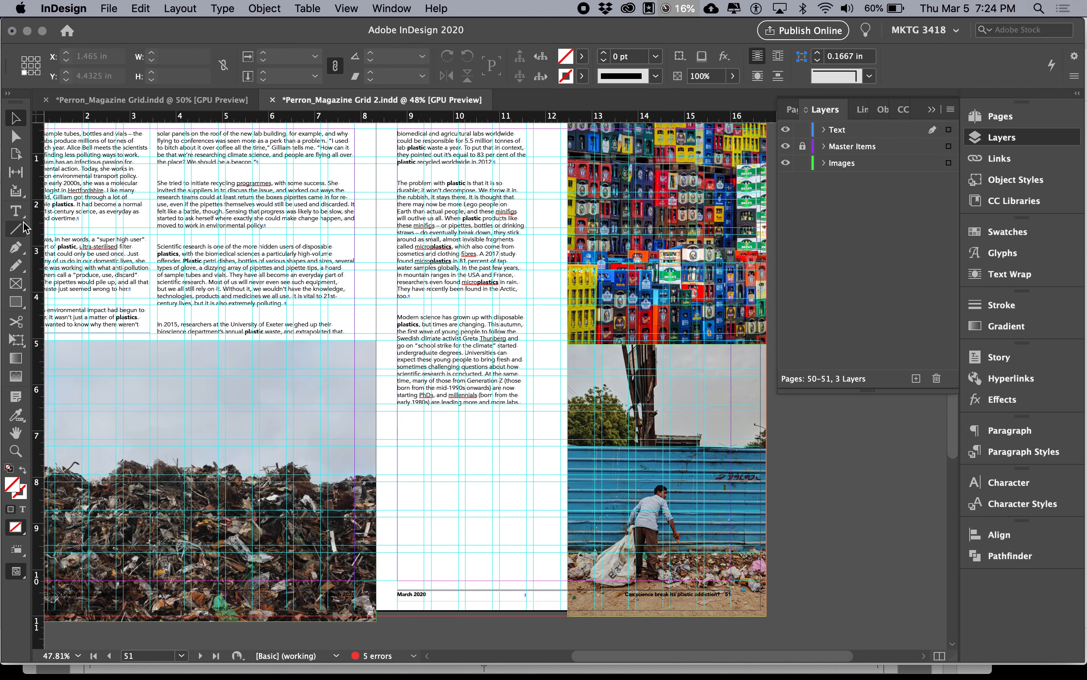
pyautogui.click(16, 211)
pyautogui.click(463, 310)
pyautogui.press('super+shift+a')
pyautogui.press('super+equal')
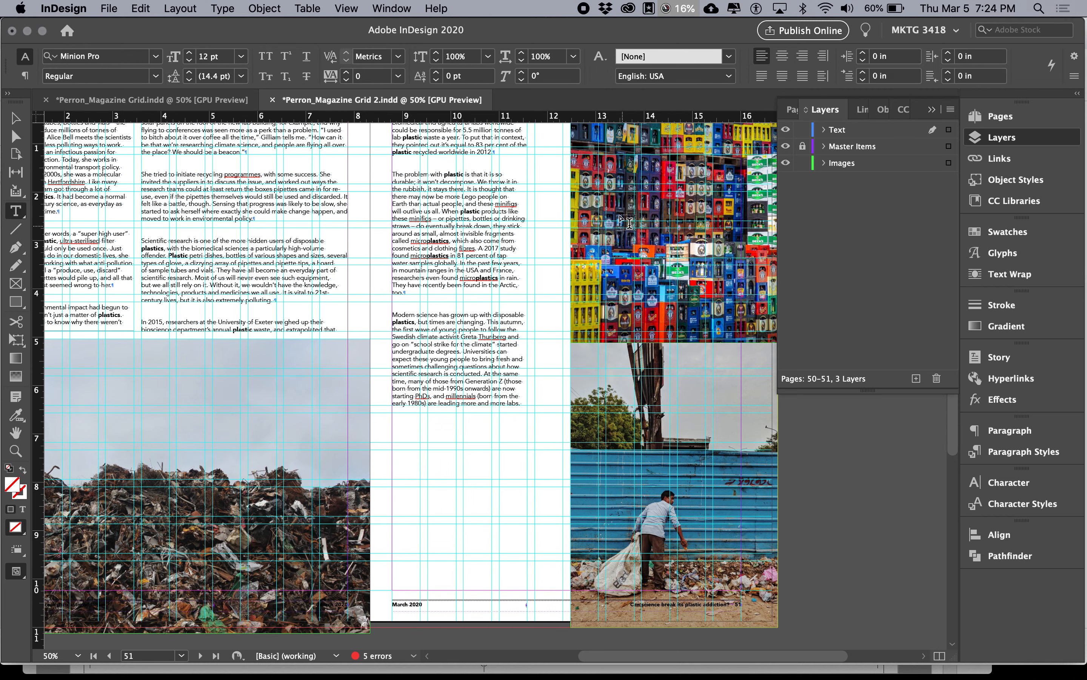
pyautogui.moveTo(535, 156); pyautogui.dragTo(541, 344)
pyautogui.press('super+1')
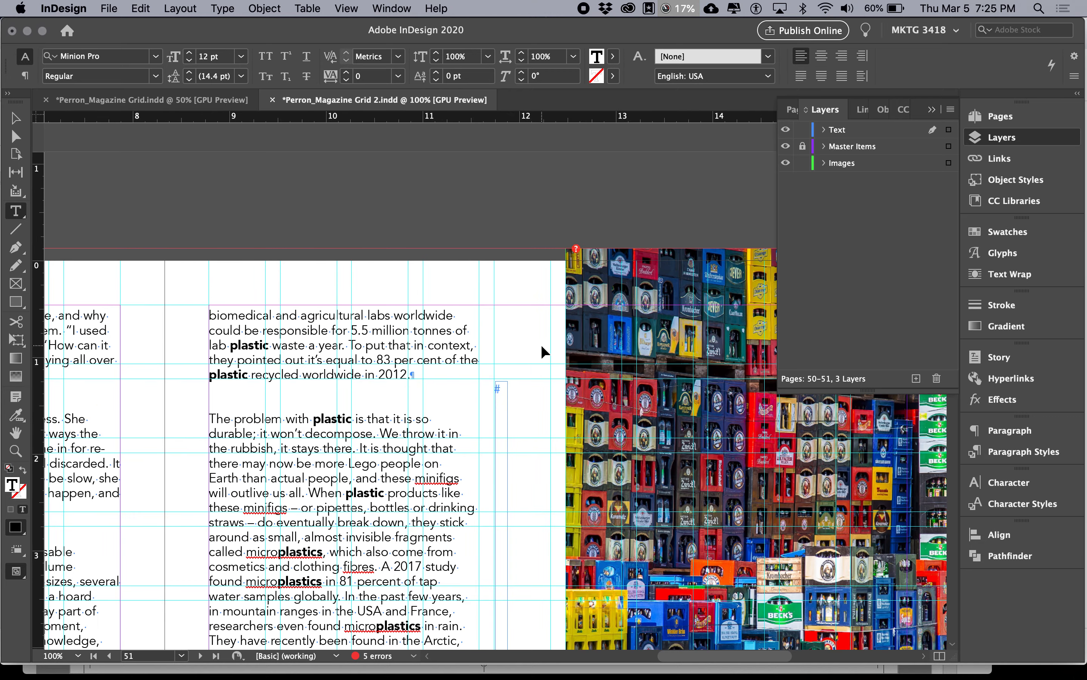
# Step: Reshape the narrow text frame into a horizontal strip about 2.785 in wide and 0.125 in high, reaching over the crates photo
pyautogui.scroll(5, 516, 378)
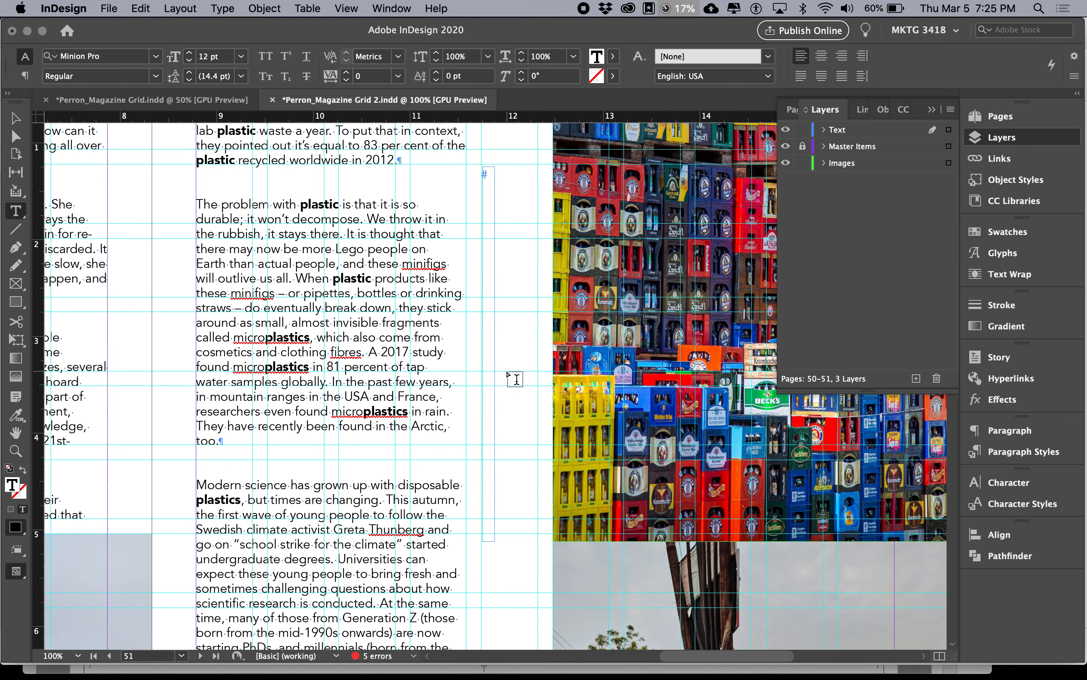
pyautogui.click(18, 217)
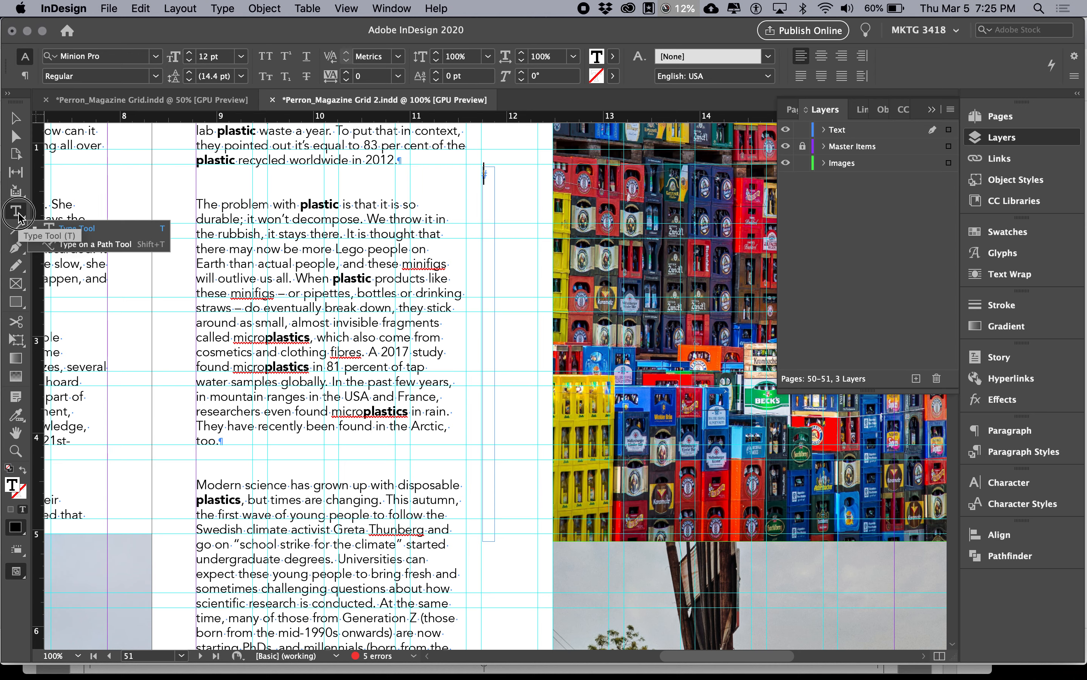
pyautogui.press('Escape')
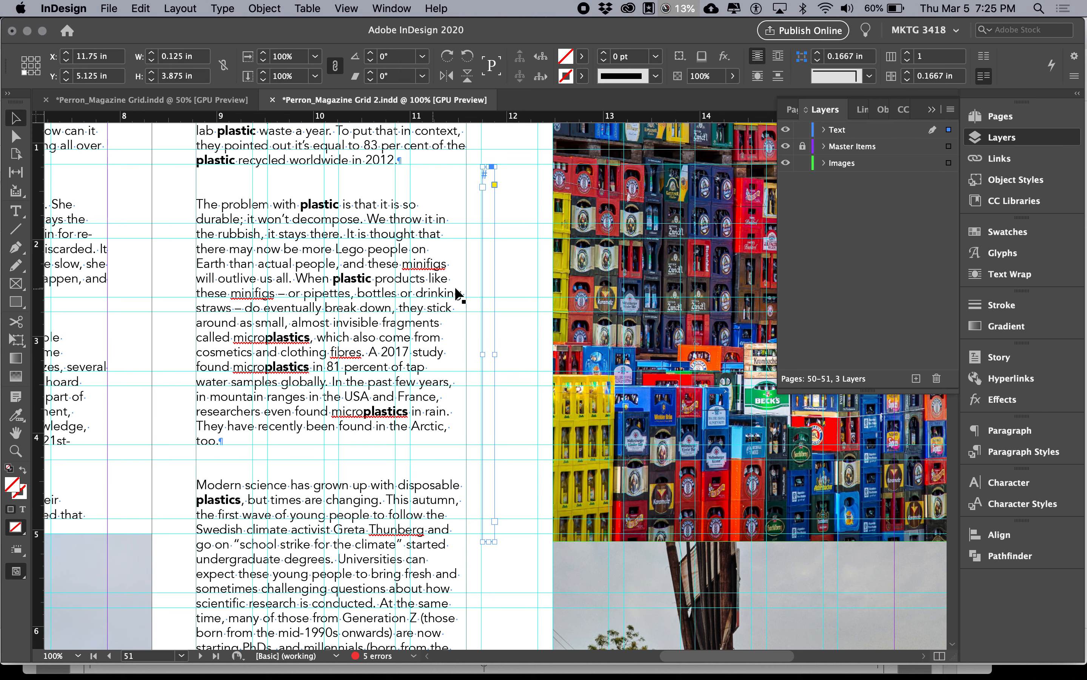
pyautogui.moveTo(495, 542); pyautogui.dragTo(752, 179)
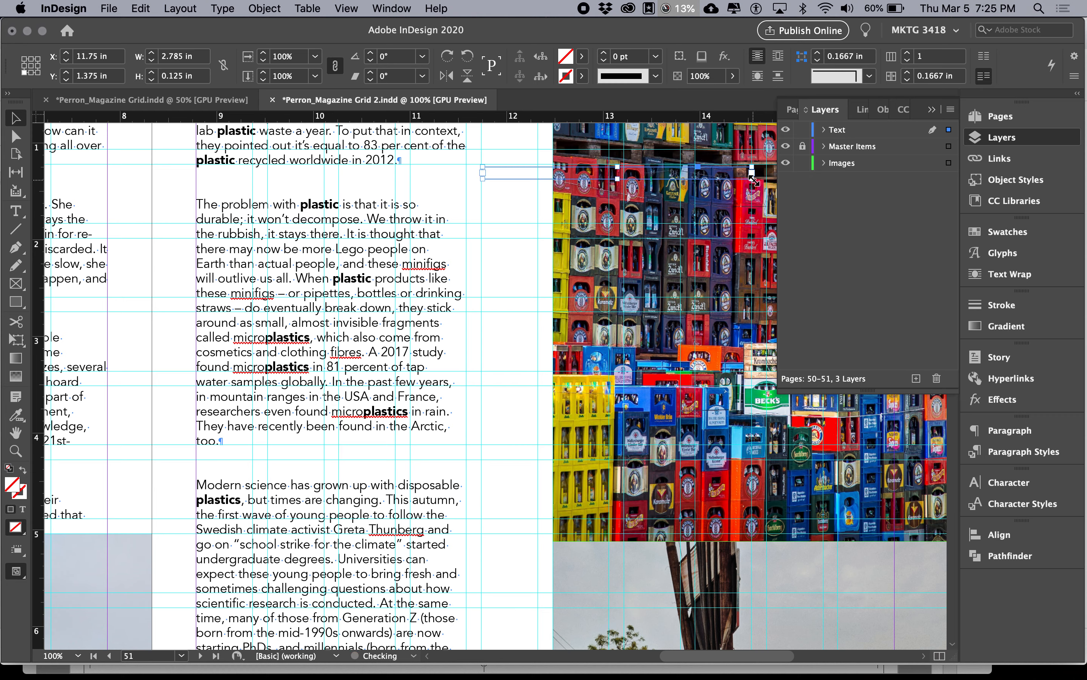
# Step: Set the horizontal strip text frame to ignore text wrap
pyautogui.doubleClick(572, 179)
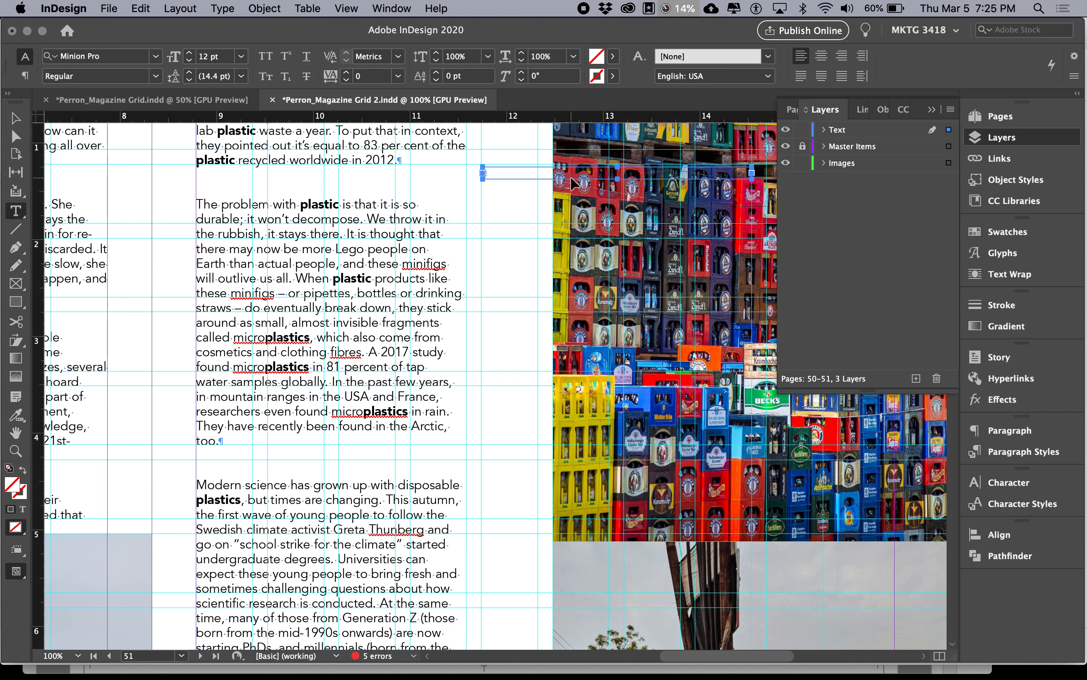
pyautogui.press('super+b')
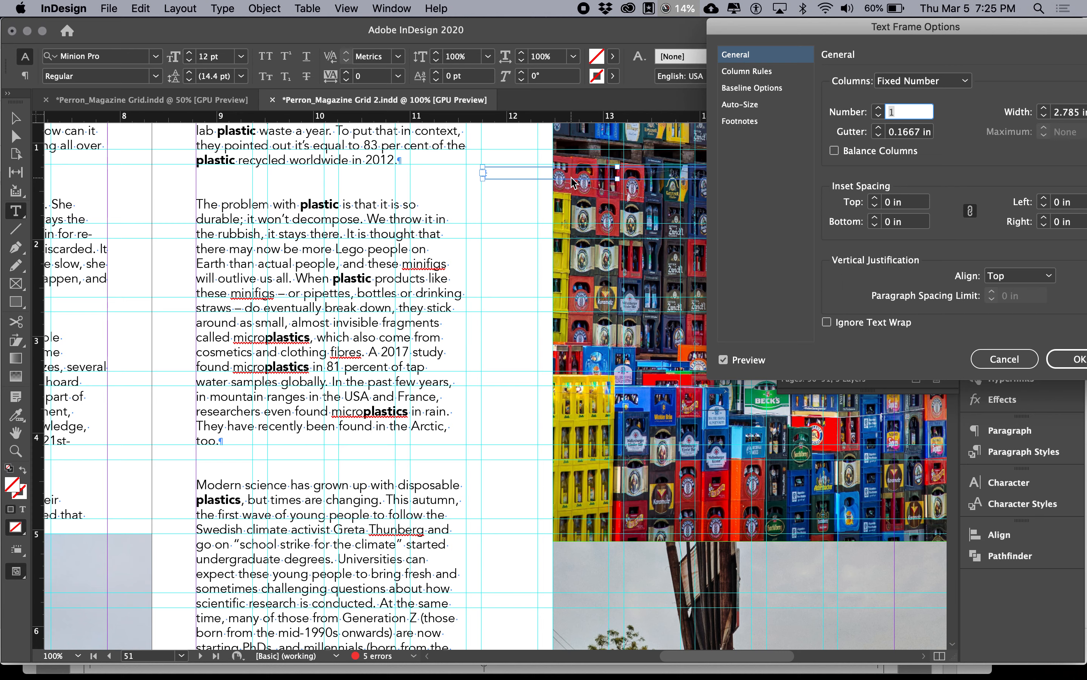
pyautogui.click(827, 322)
pyautogui.press('Return')
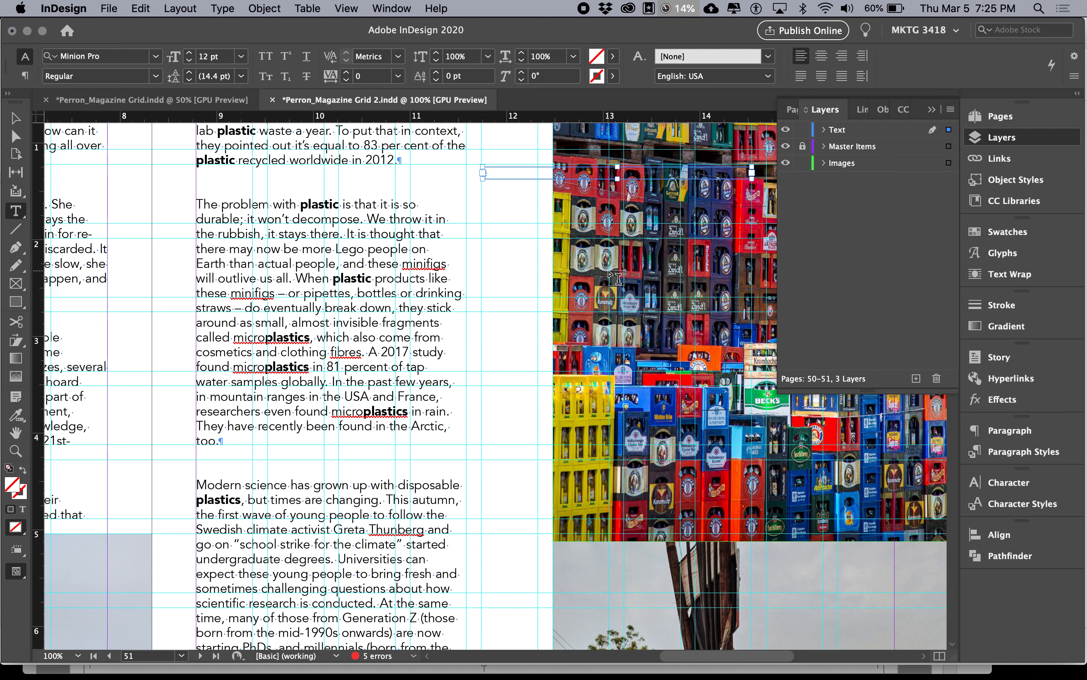
# Step: Enter "Photo Caption" in the strip text frame and select the frame as an object
pyautogui.click(498, 175)
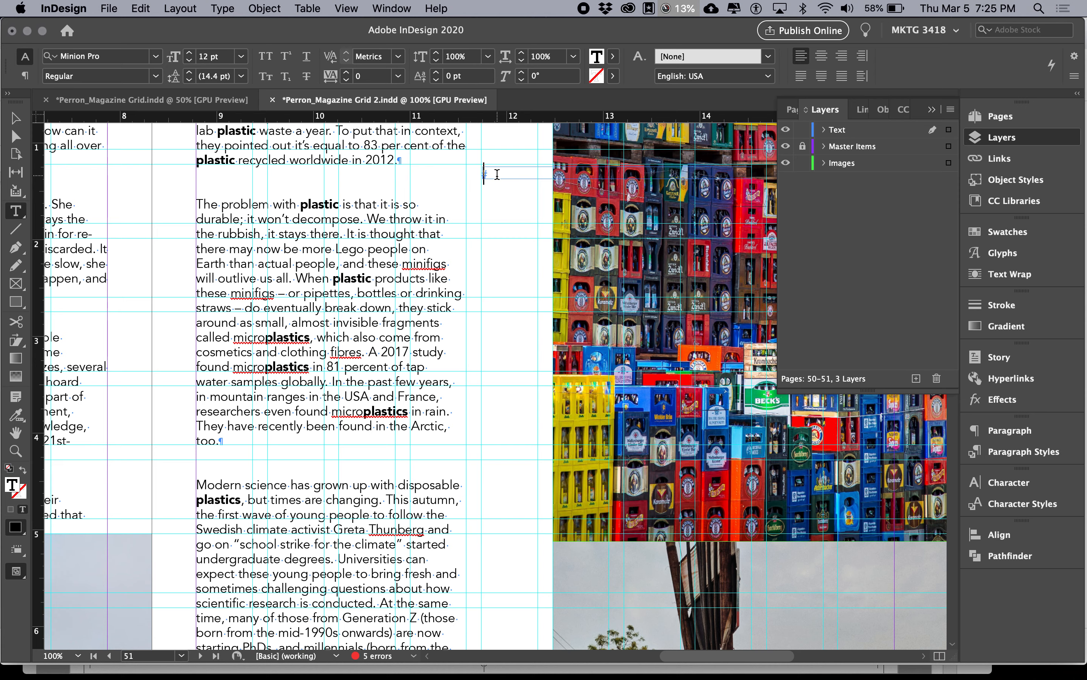
pyautogui.write('te')
pyautogui.write('ption')
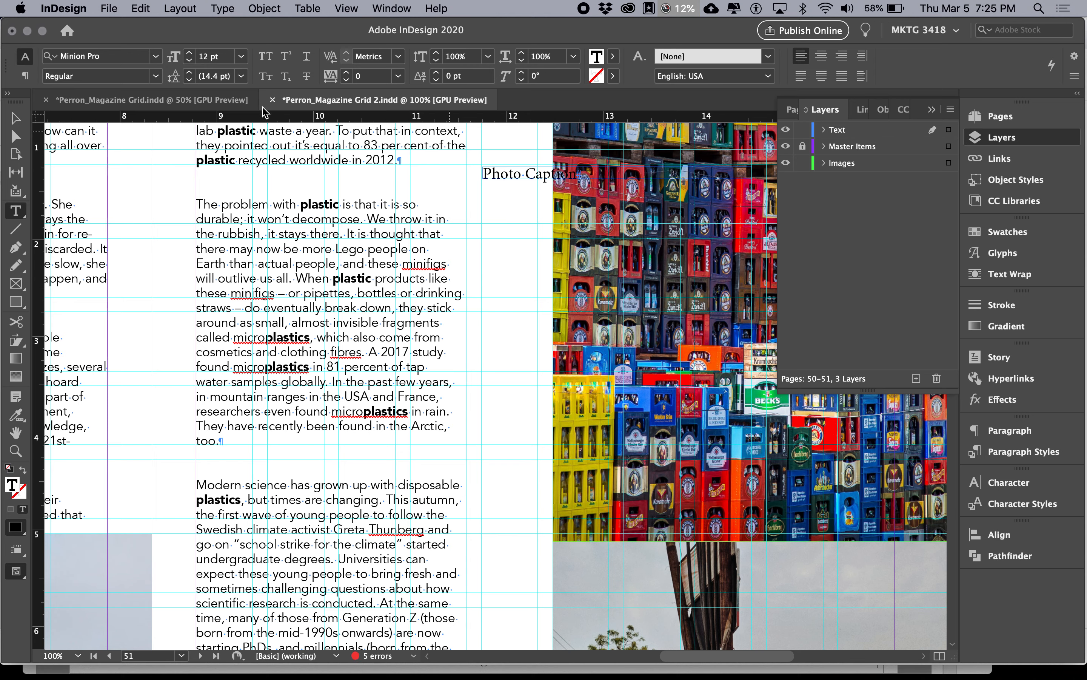
pyautogui.press('Escape')
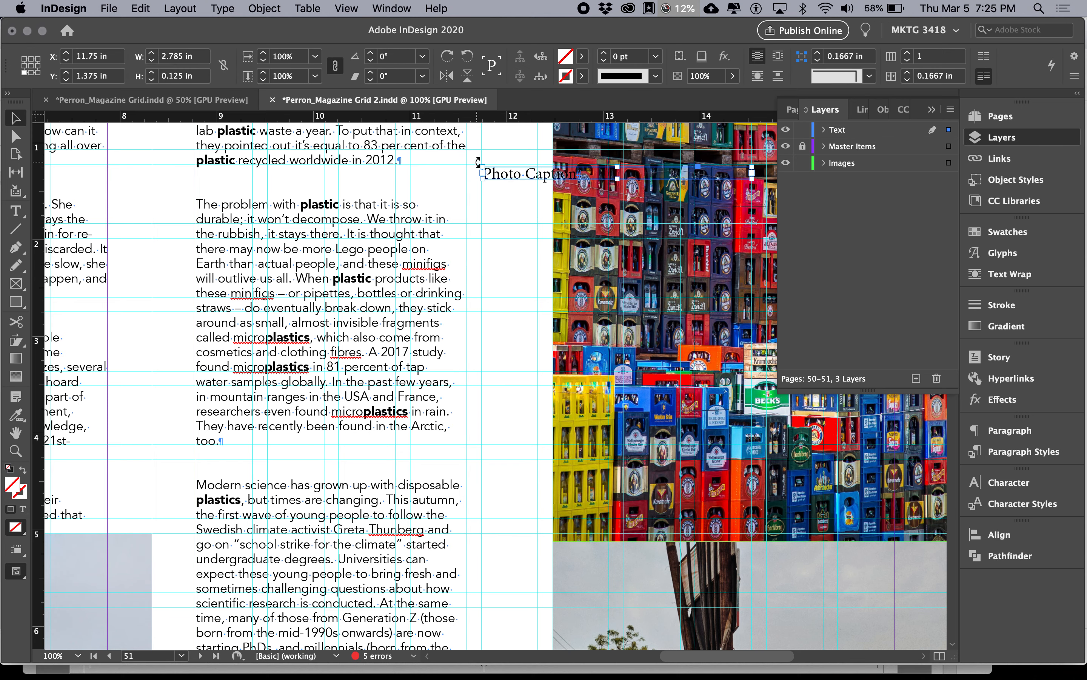
# Step: Rotate the caption frame to 90° and place it vertically beside the crates photo, aligned near the photo's lower edge
pyautogui.moveTo(478, 160); pyautogui.dragTo(626, 319)
pyautogui.moveTo(616, 275); pyautogui.dragTo(531, 300)
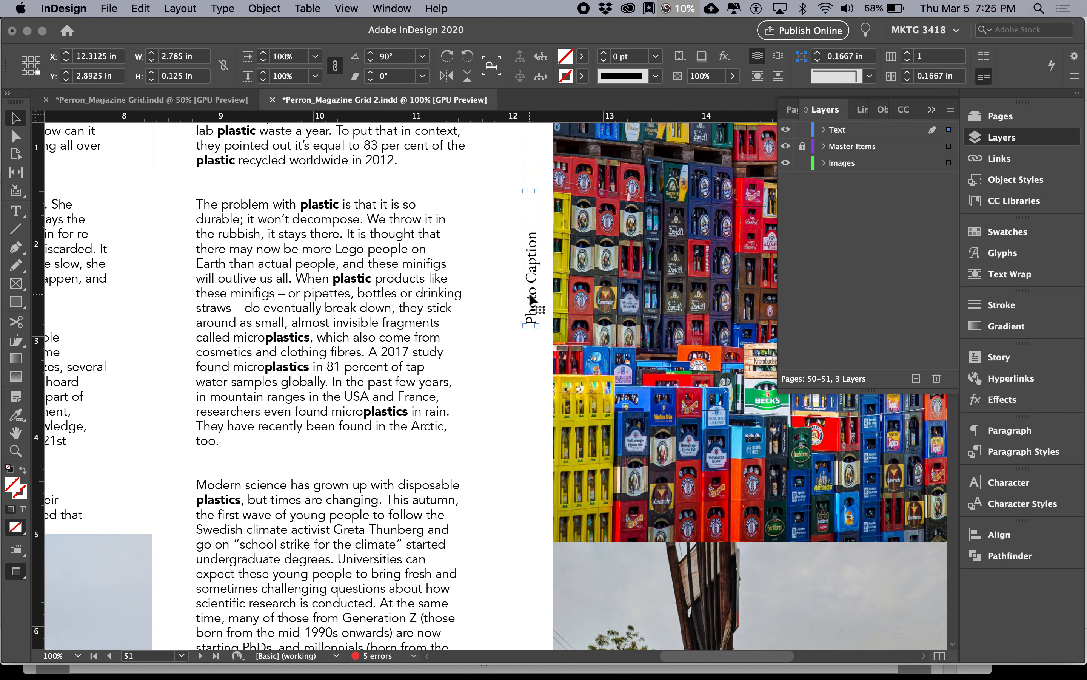
pyautogui.press('Tab')
pyautogui.press('w')
pyautogui.press('w')
pyautogui.press('w')
pyautogui.moveTo(582, 305); pyautogui.dragTo(601, 511)
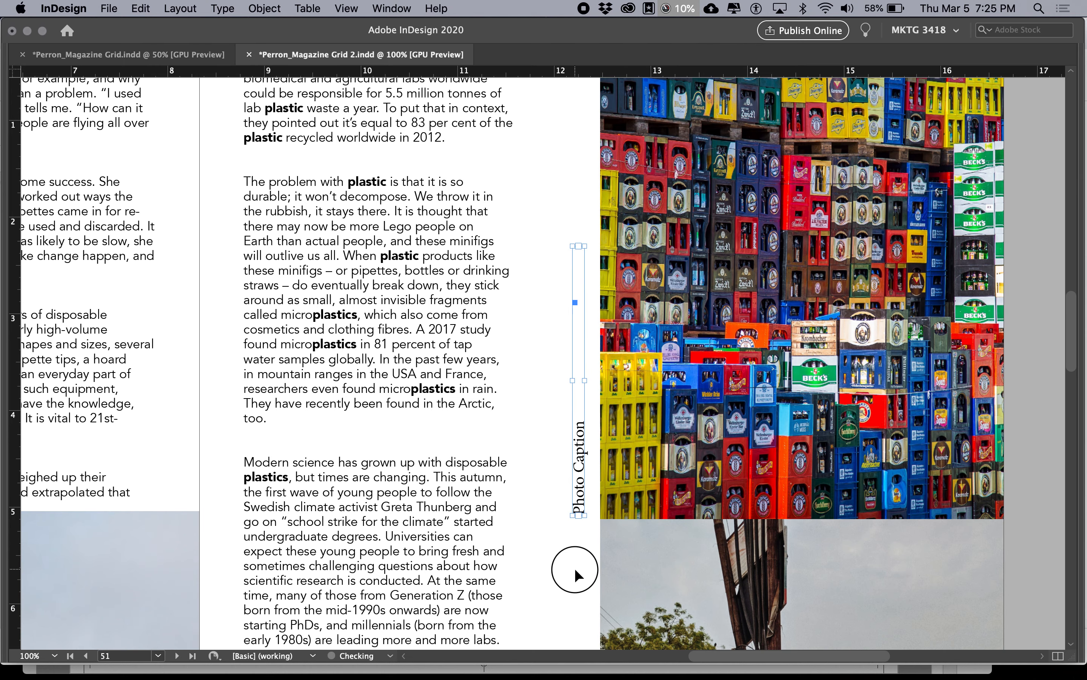
pyautogui.press('super+0')
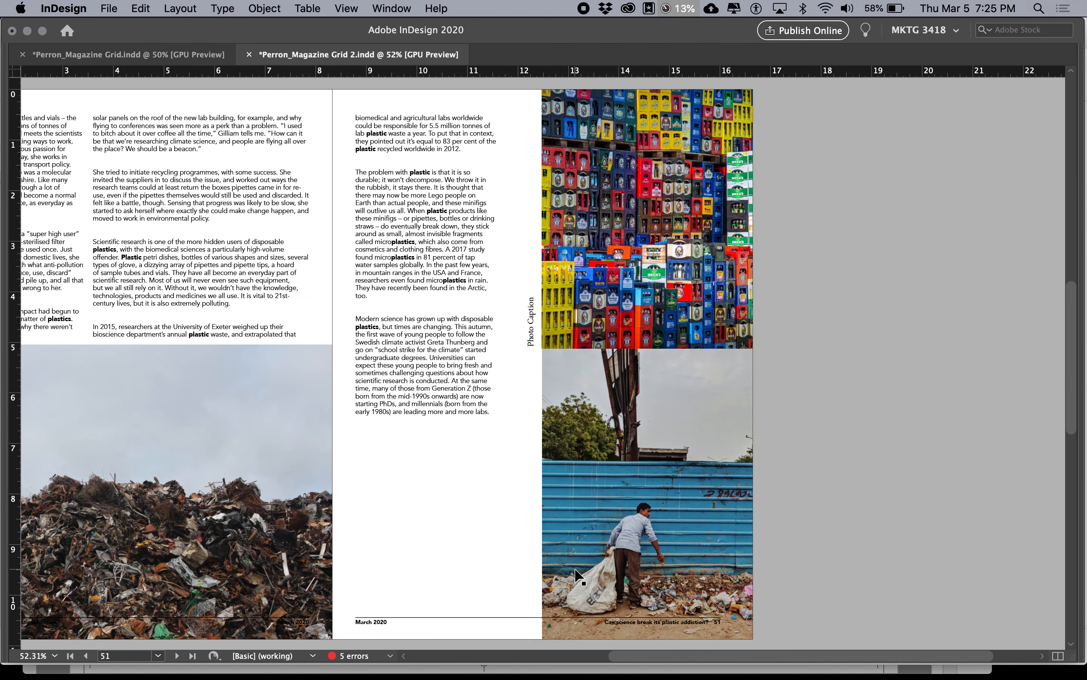
pyautogui.press('Tab')
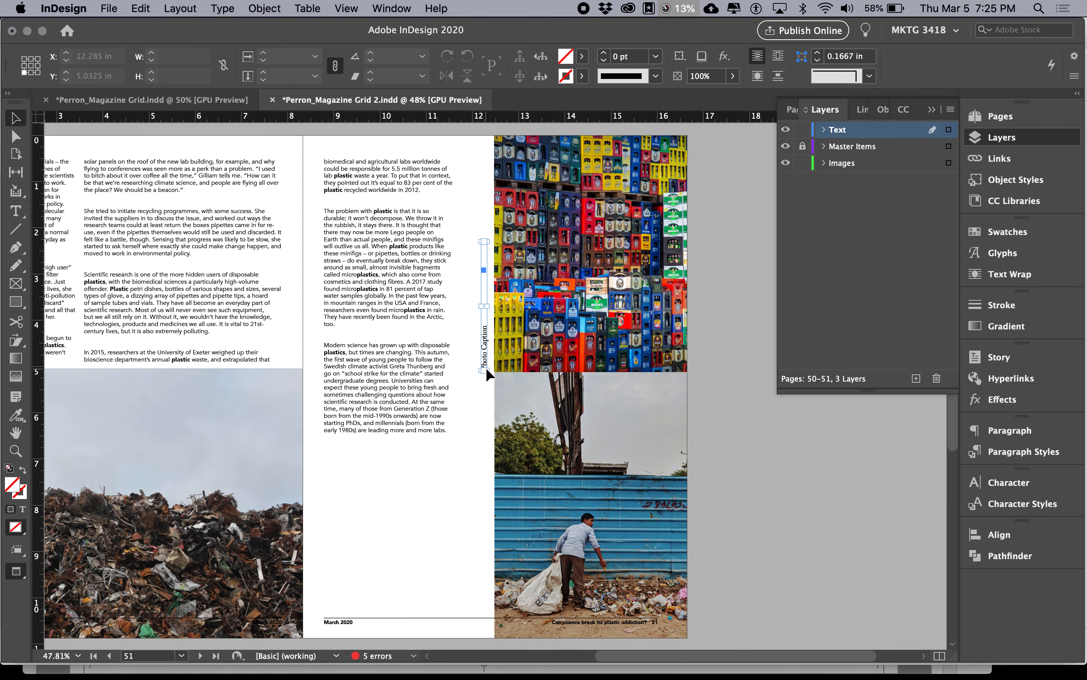
pyautogui.press('Tab')
# Step: Switch to the Google Docs notes in Chrome, check the Photo Caption Styles section, and return to InDesign
pyautogui.press('super+Tab')
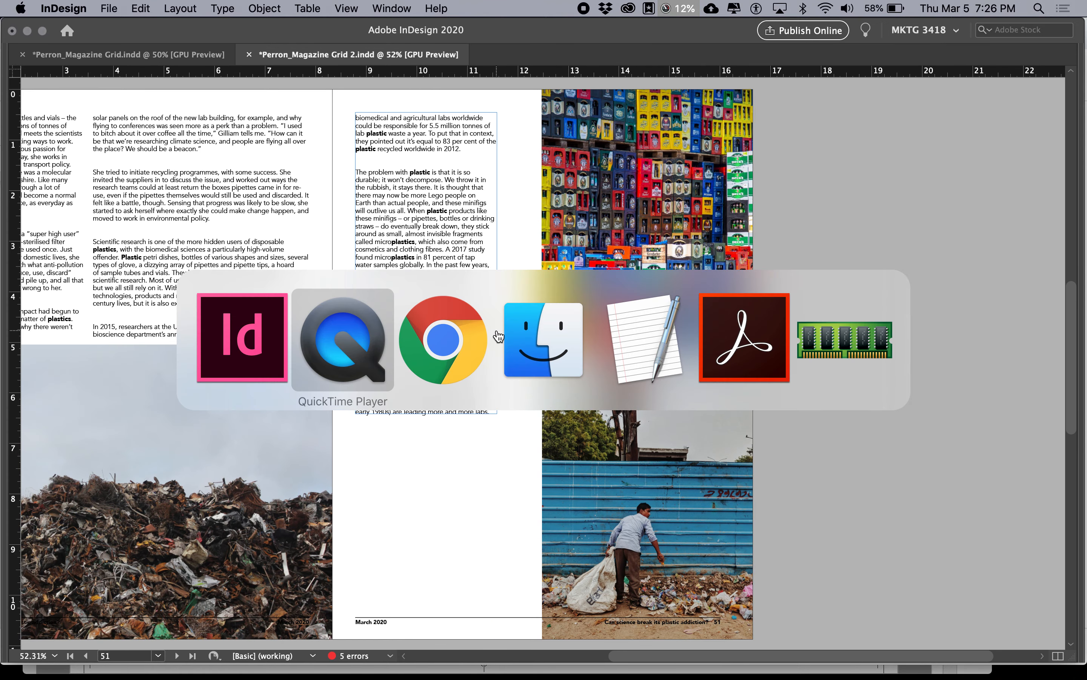
pyautogui.press('super+Tab')
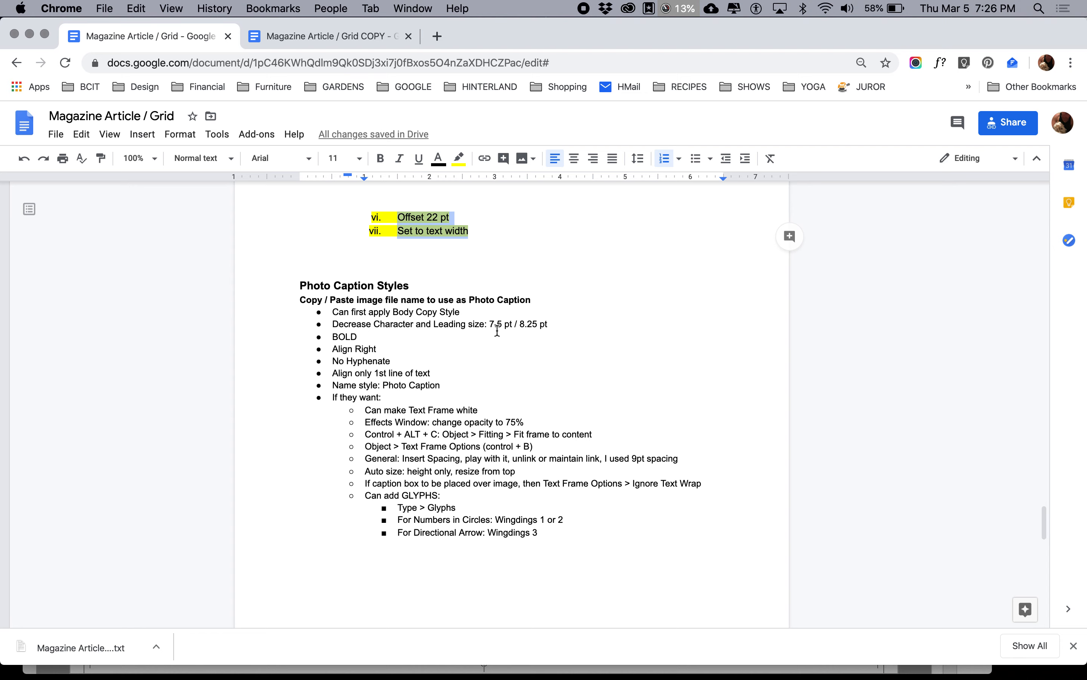
pyautogui.press('super+Tab')
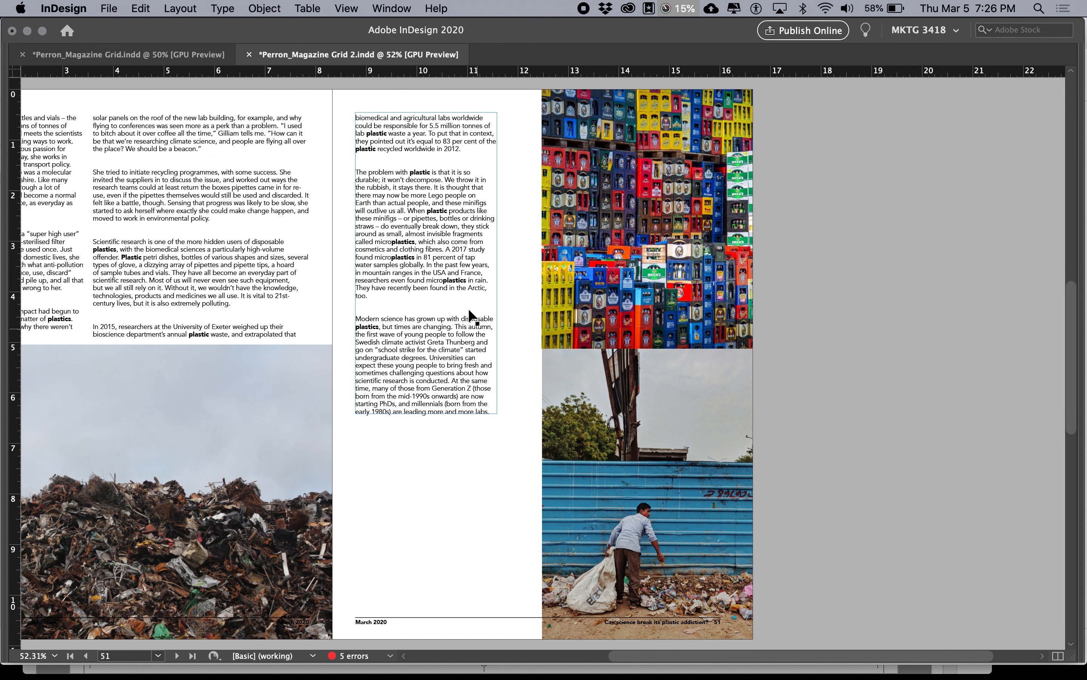
# Step: Display the layout guides on the page 50–51 spread and lock the Images layer
pyautogui.hscroll(-3, 306, 331)
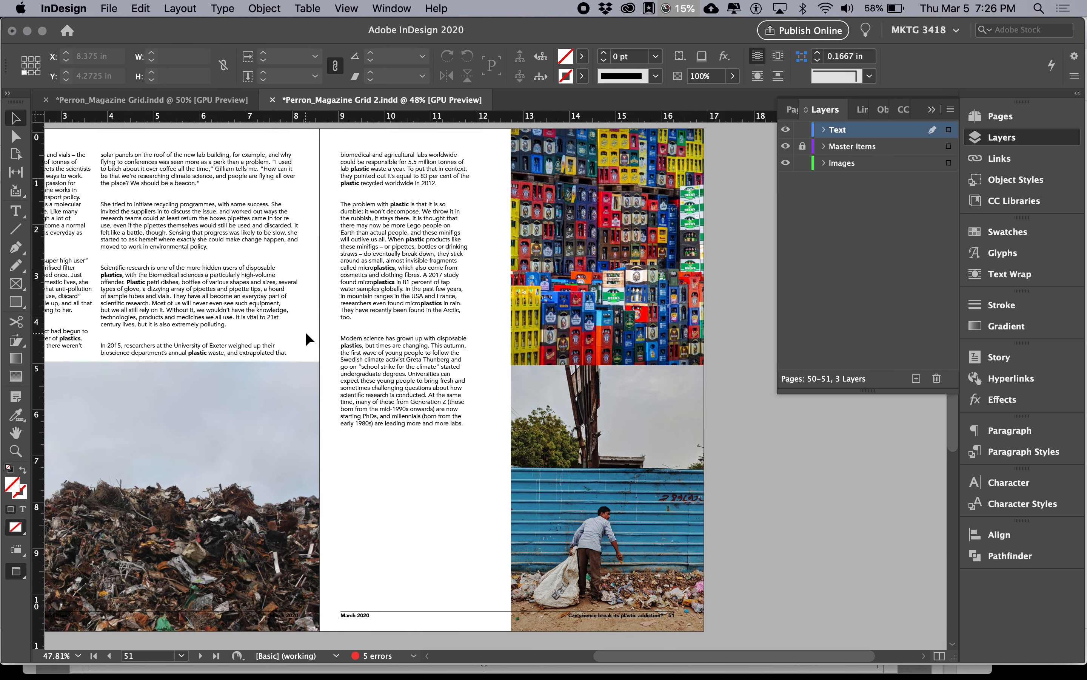
pyautogui.hscroll(-3, 306, 331)
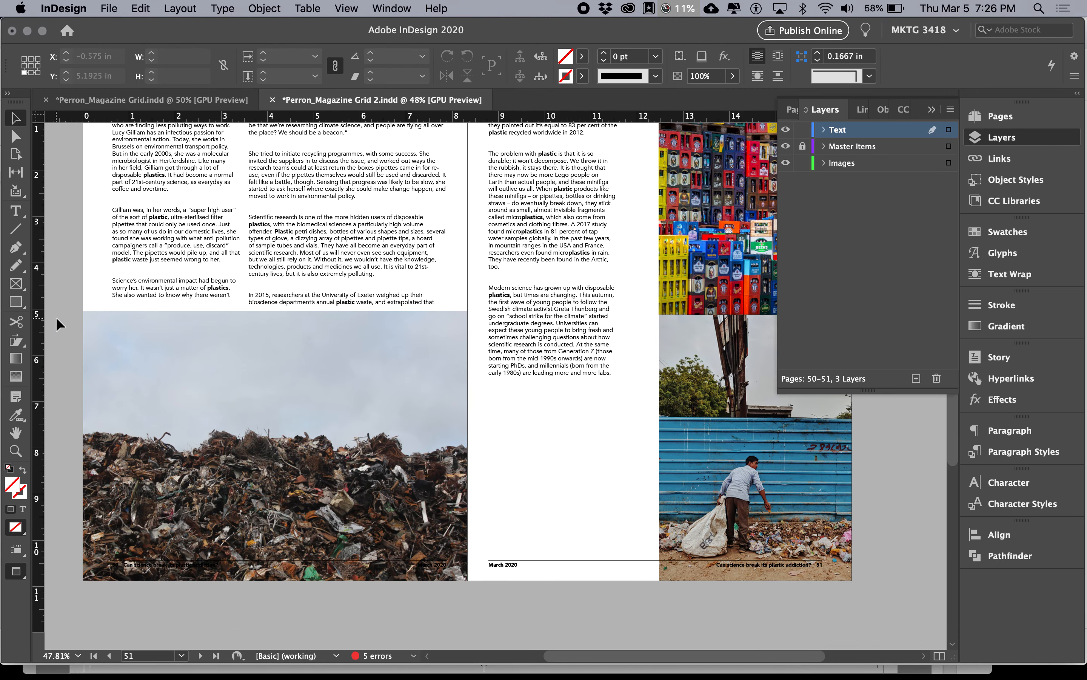
pyautogui.press('w')
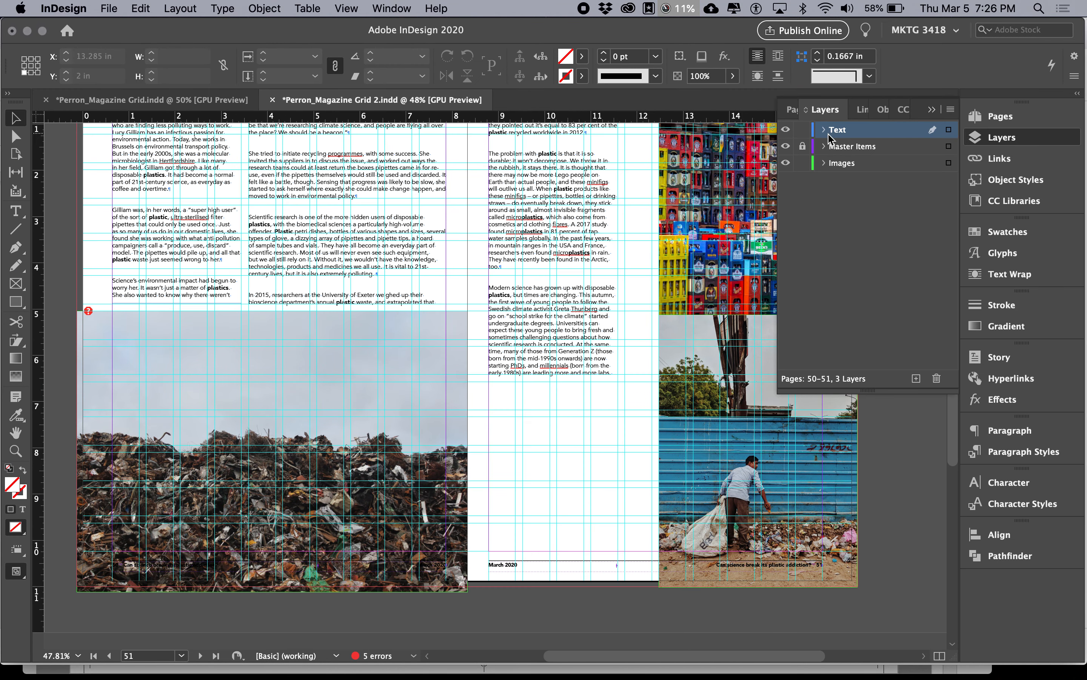
pyautogui.click(802, 163)
# Step: Draw a text frame about 2.06 in wide over the sky of the scrap metal photo, starting at the page's inner margin guide
pyautogui.click(15, 211)
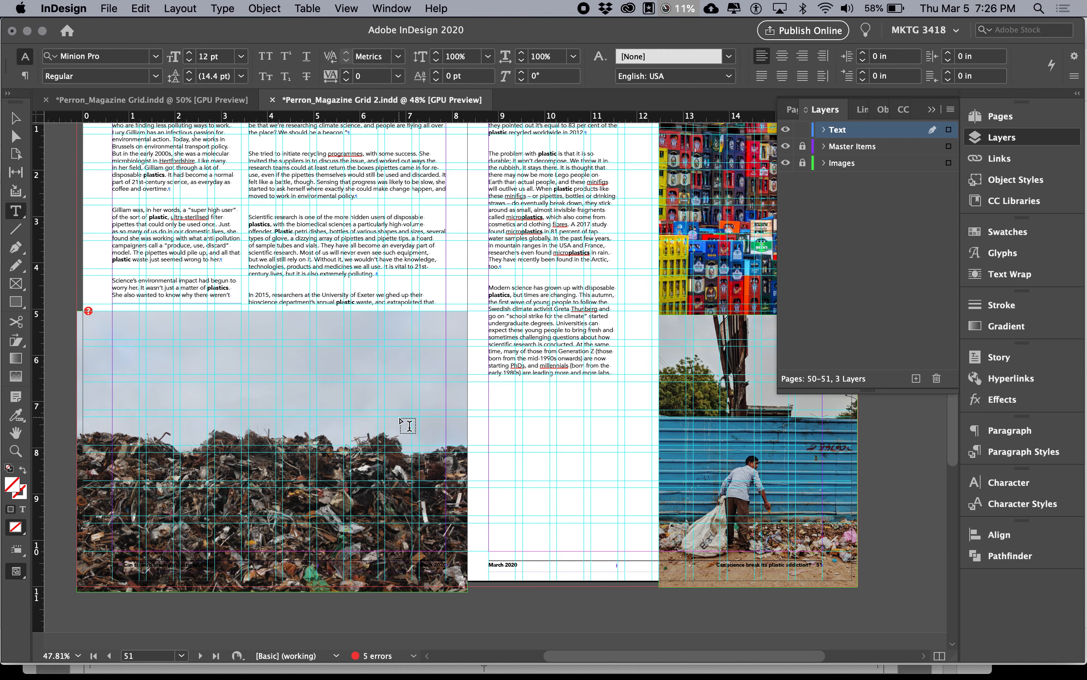
pyautogui.press('super+equal')
pyautogui.hscroll(-2, 315, 421)
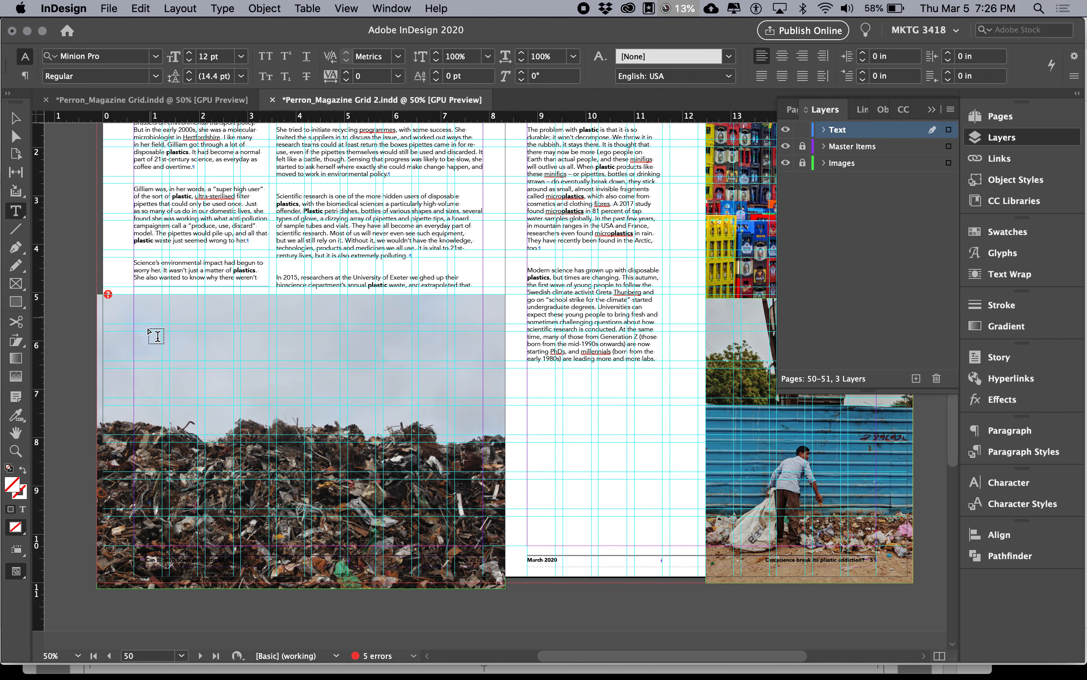
pyautogui.press('super+equal')
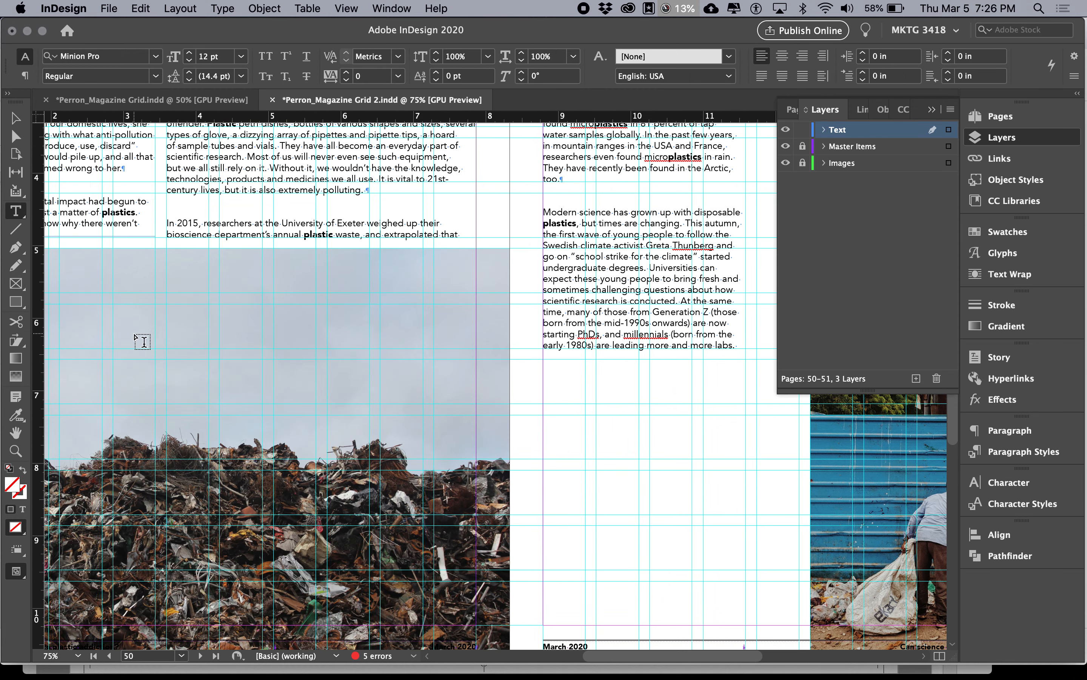
pyautogui.hscroll(-5, 194, 355)
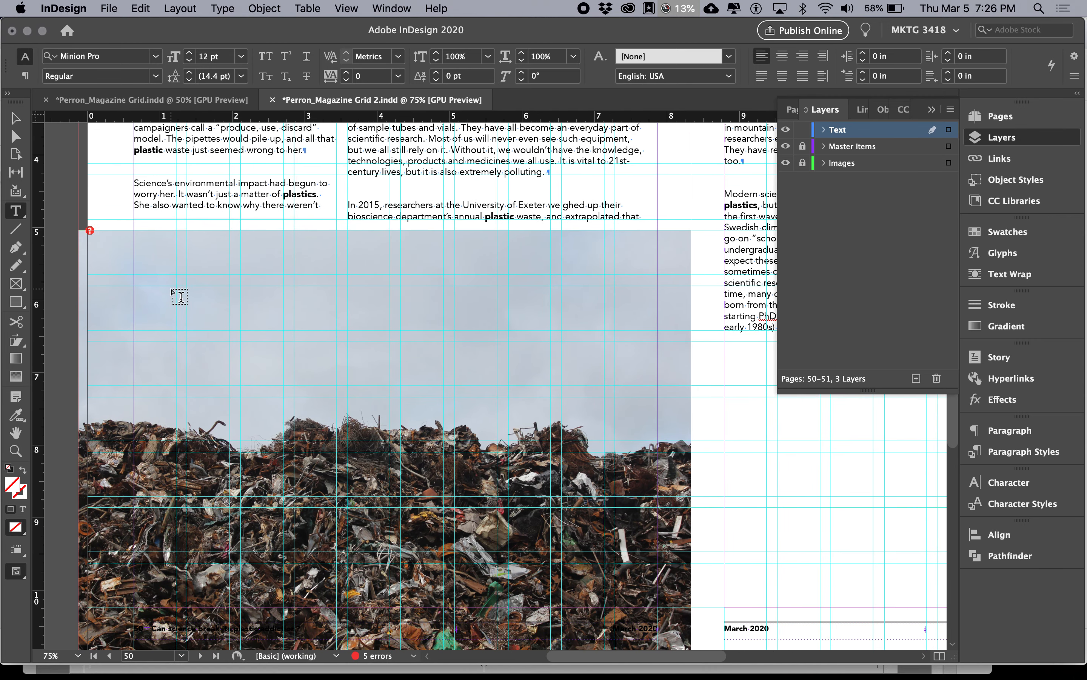
pyautogui.moveTo(135, 288); pyautogui.dragTo(288, 338)
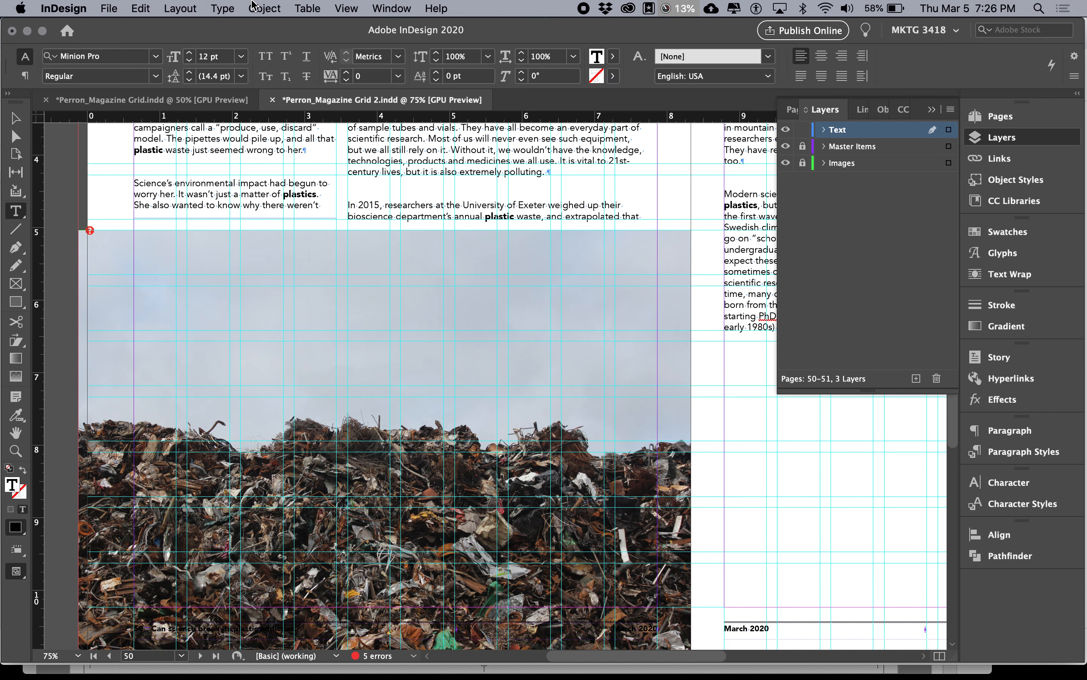
# Step: Set the new text frame to ignore text wrap in Text Frame Options
pyautogui.click(265, 8)
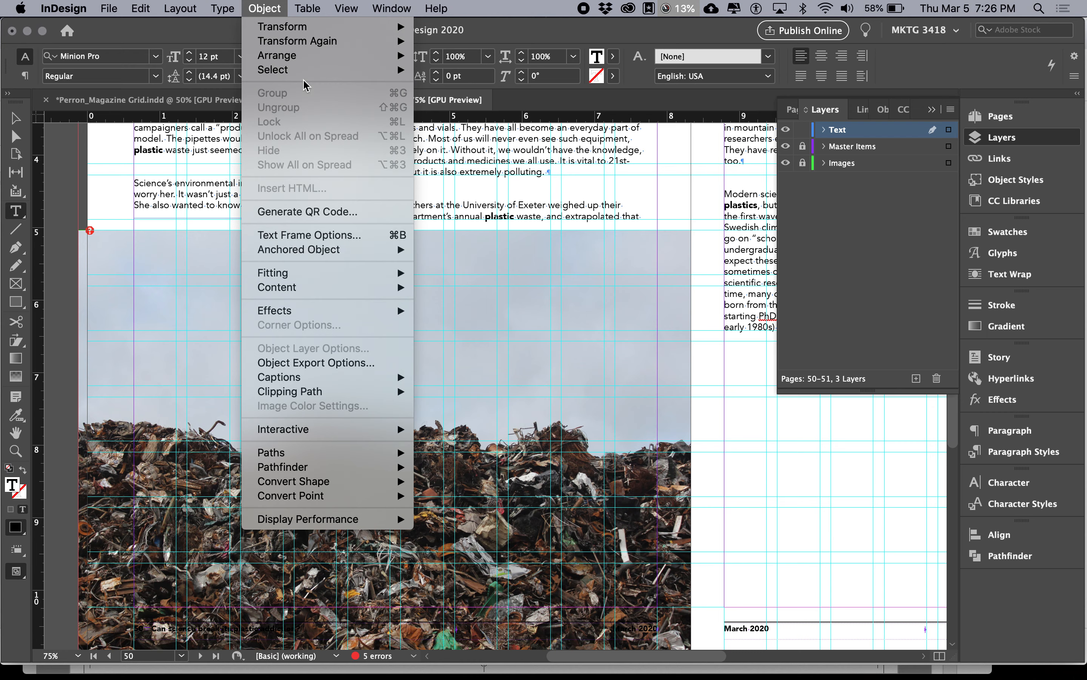
pyautogui.click(332, 235)
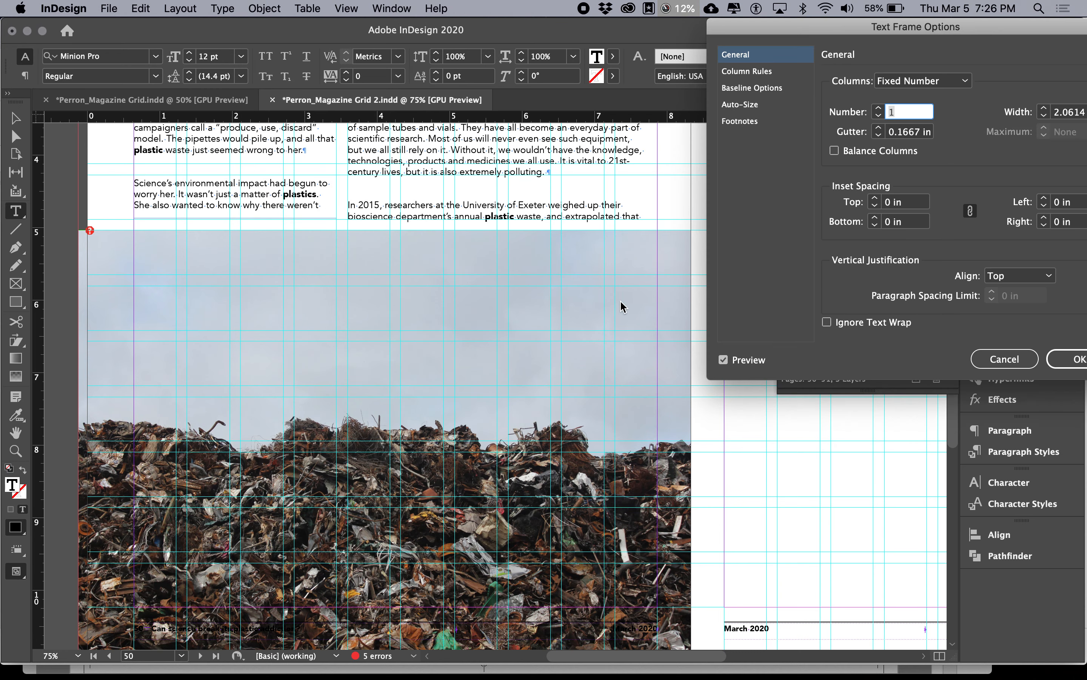
pyautogui.click(827, 322)
pyautogui.press('Return')
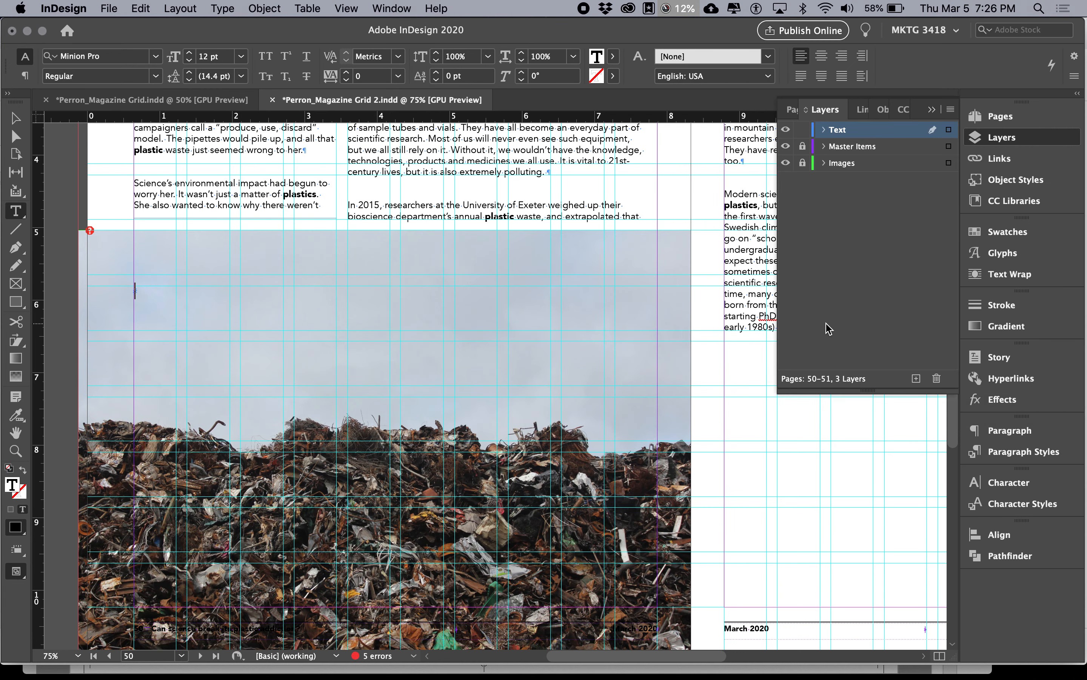
# Step: Switch to Finder and preview the images in the Links folder to identify the scrap metal photo's file
pyautogui.press('super+Tab')
pyautogui.press('super+Tab')
pyautogui.press('super+Tab')
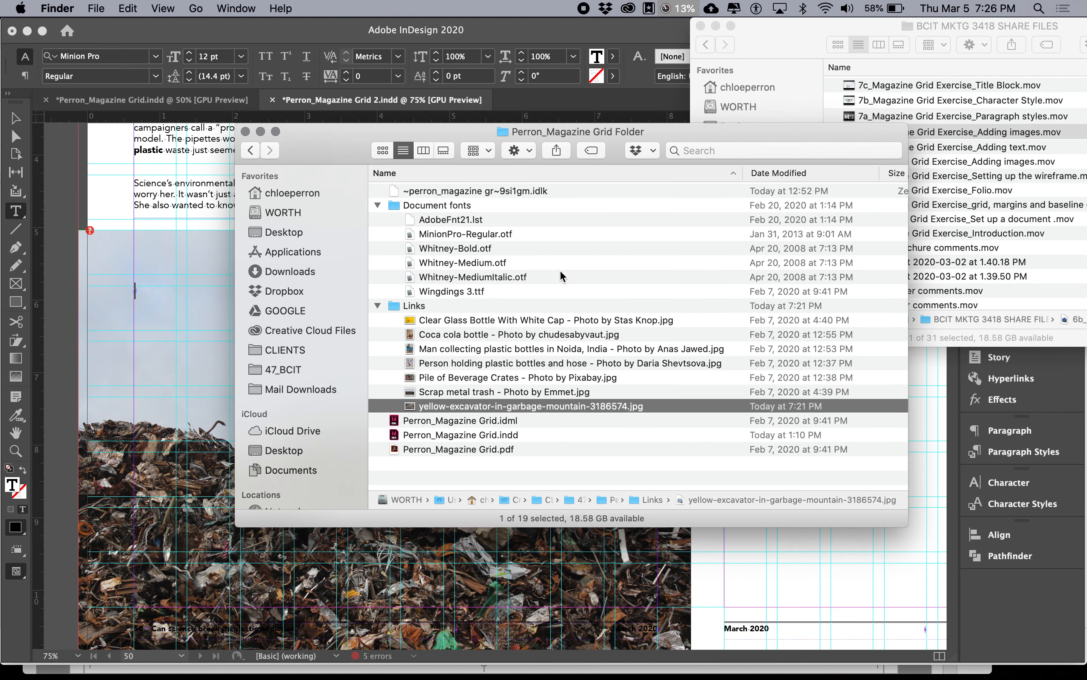
pyautogui.rightClick(589, 133)
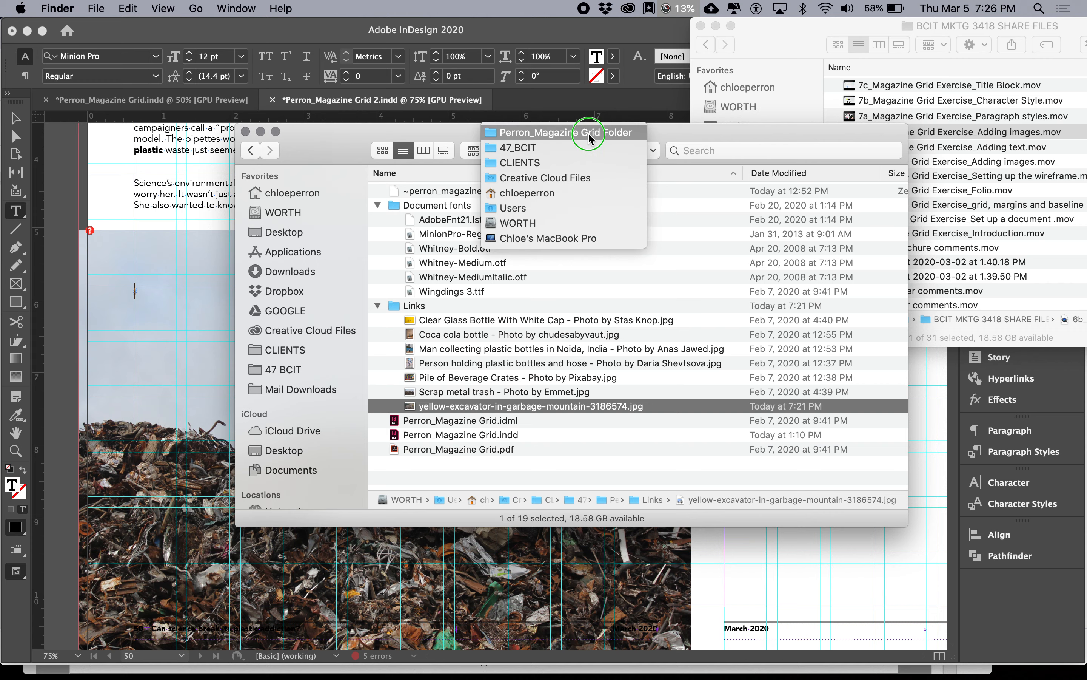
pyautogui.click(695, 138)
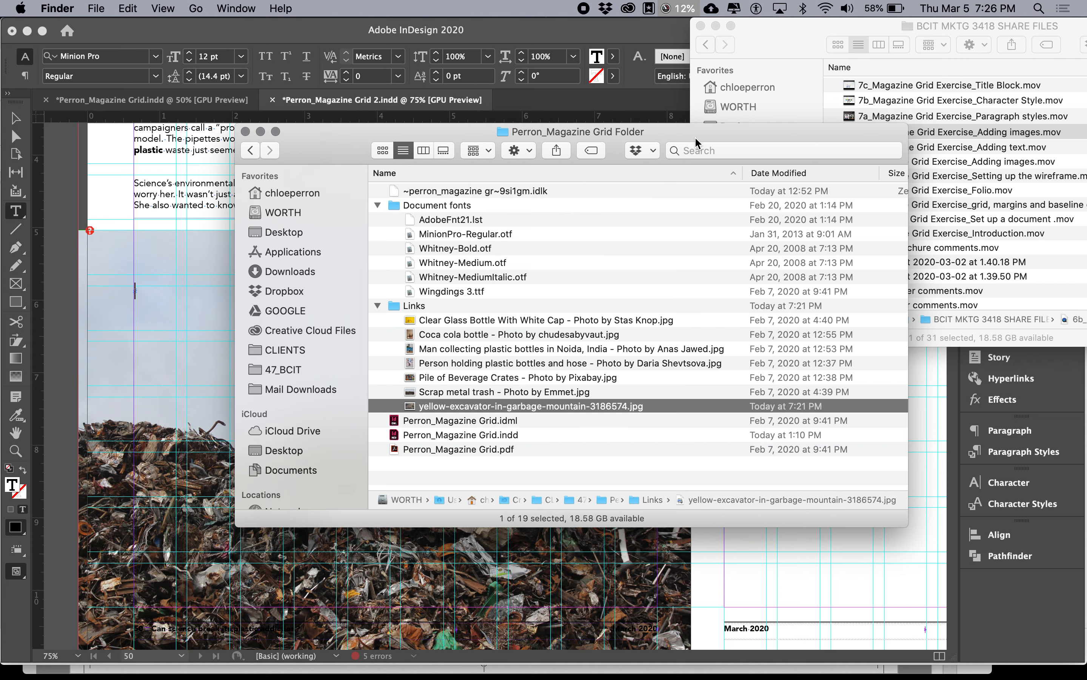
pyautogui.click(578, 317)
pyautogui.press('space')
pyautogui.press('Down')
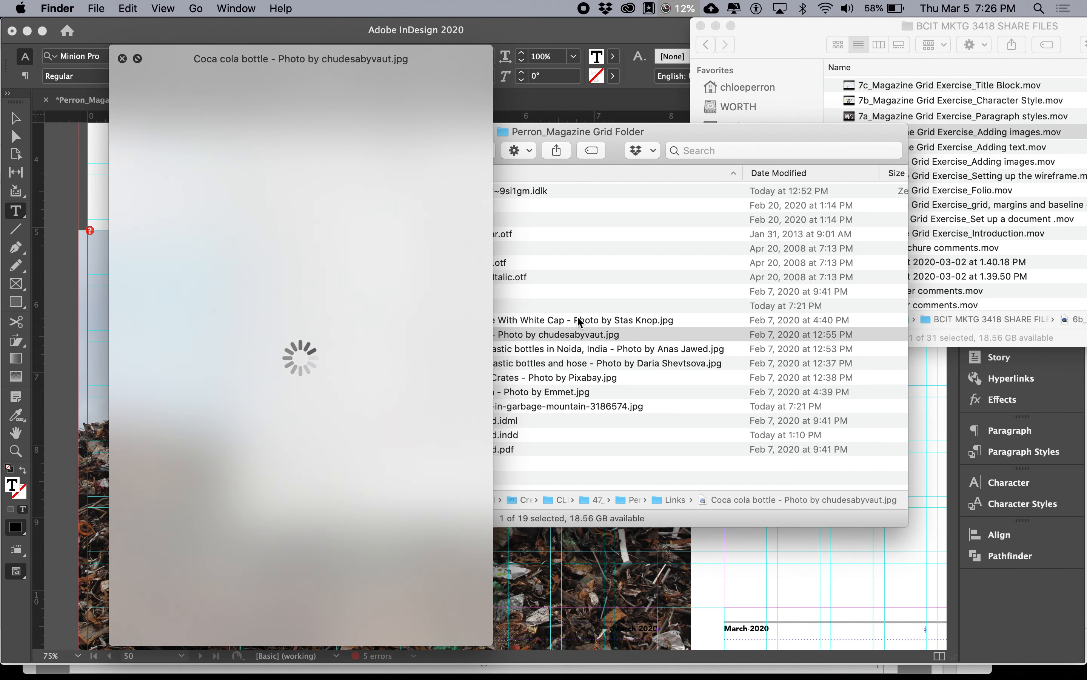
pyautogui.press('Down')
pyautogui.press('Down')
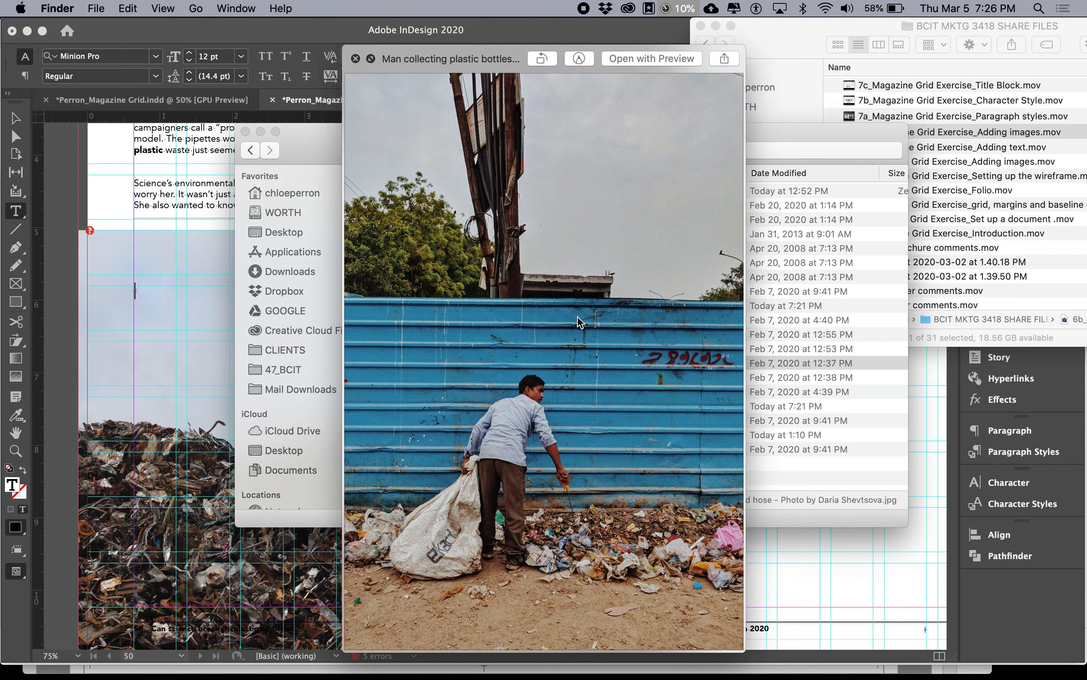
pyautogui.press('Down')
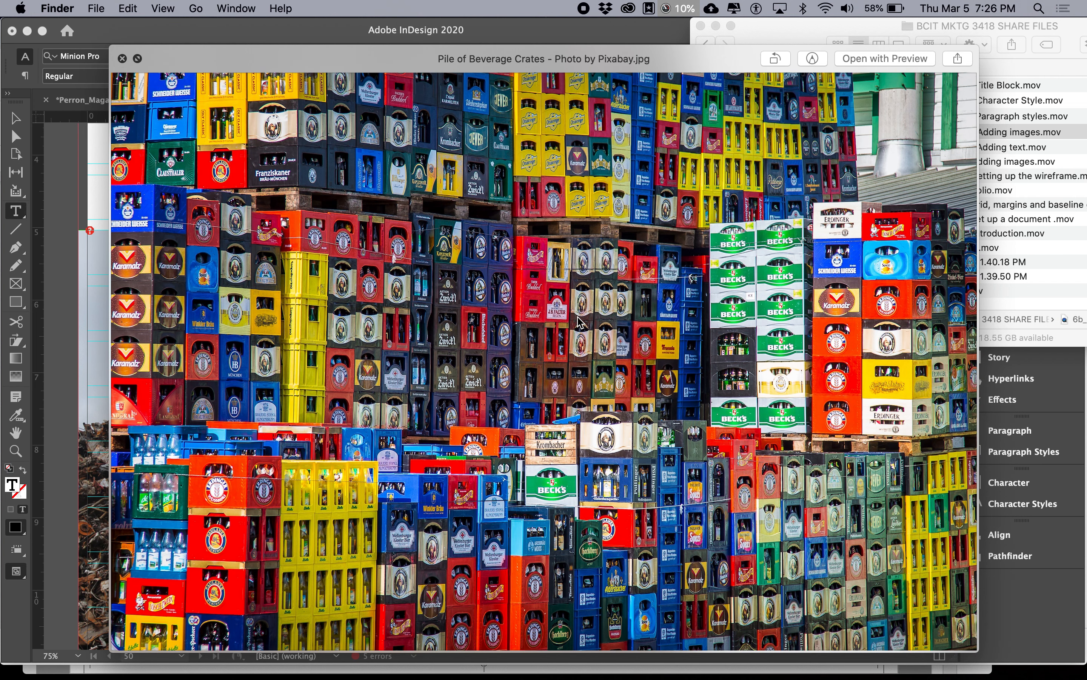
pyautogui.press('Down')
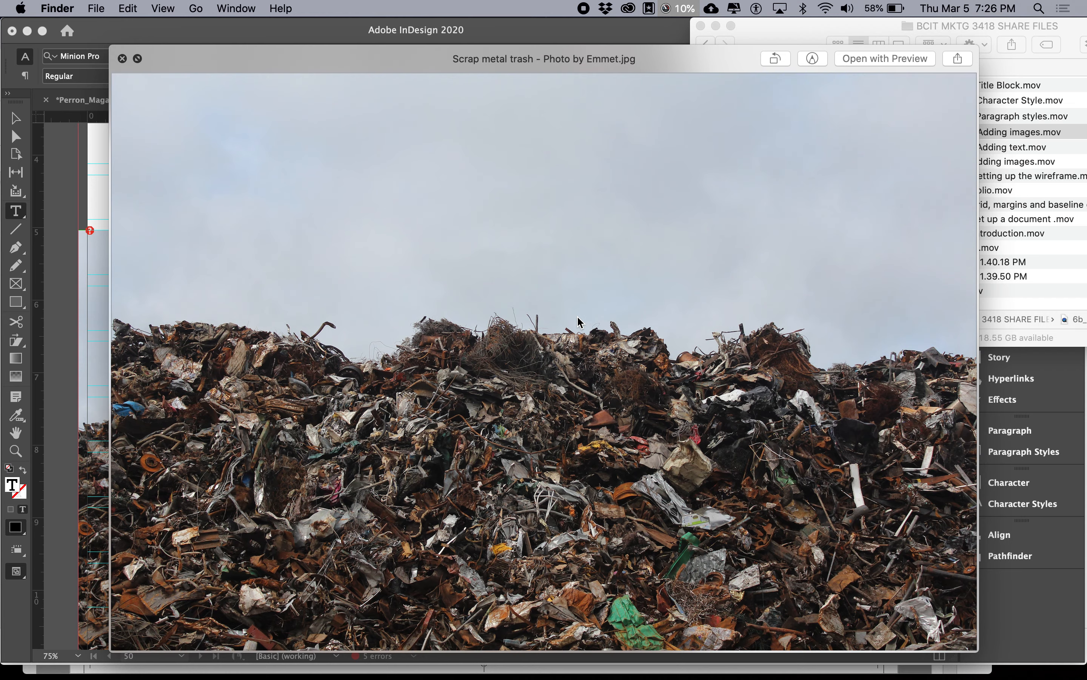
pyautogui.press('space')
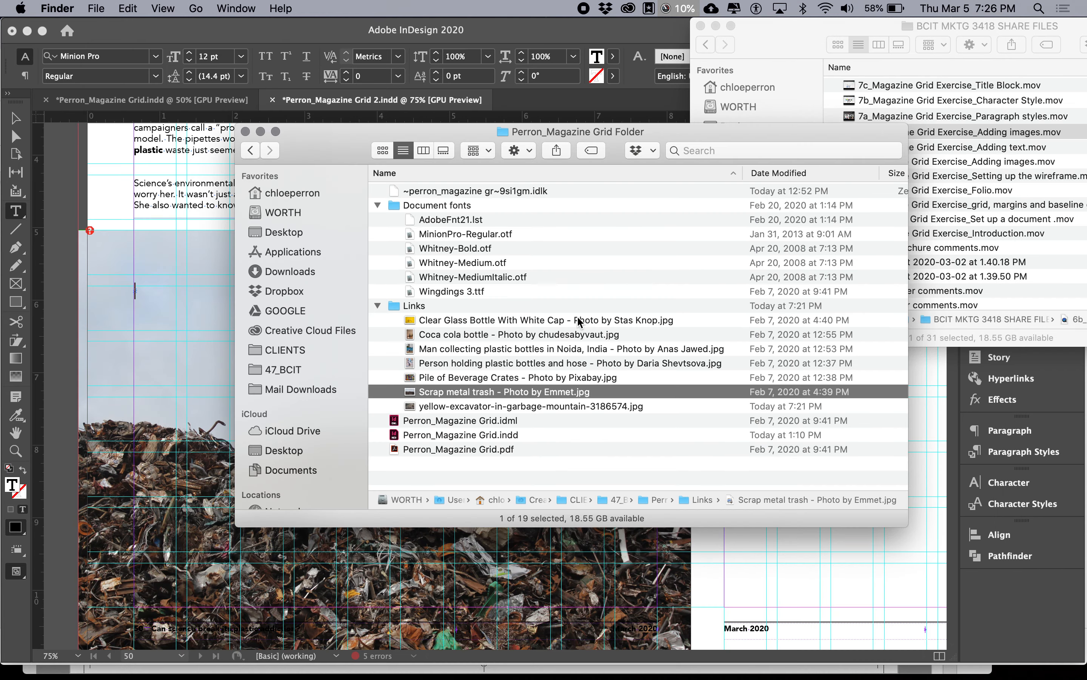
# Step: Copy the scrap metal image's file name without its extension and paste it into the new caption frame in InDesign
pyautogui.click(568, 392)
pyautogui.click(576, 393)
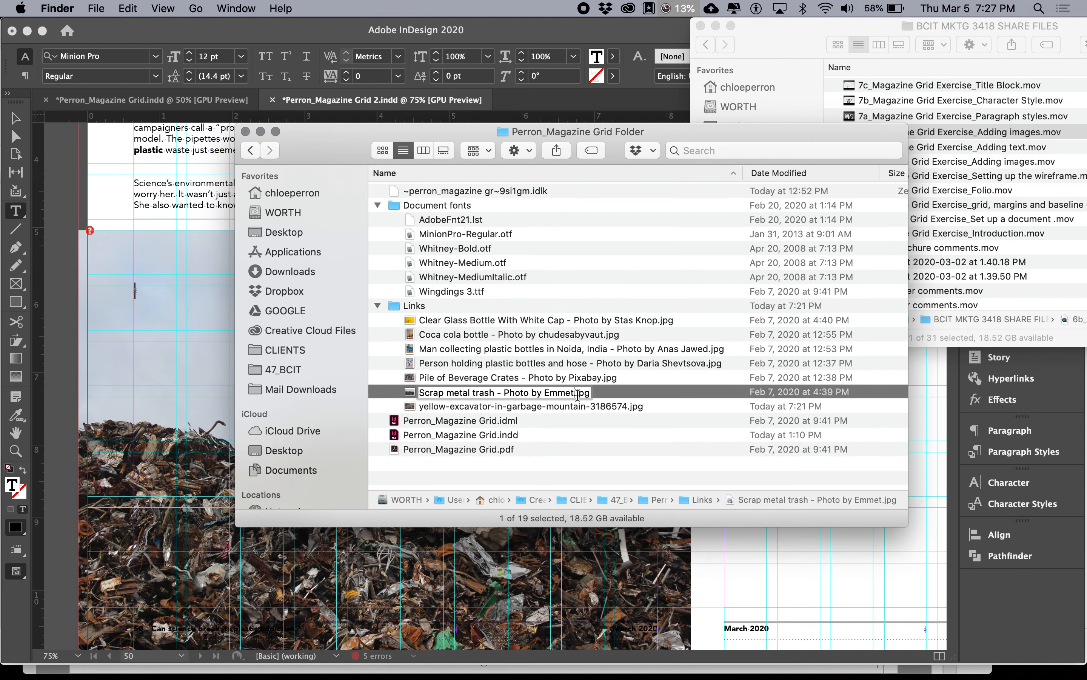
pyautogui.moveTo(575, 392); pyautogui.dragTo(419, 394)
pyautogui.press('super+c')
pyautogui.click(119, 297)
pyautogui.click(136, 288)
pyautogui.press('super+v')
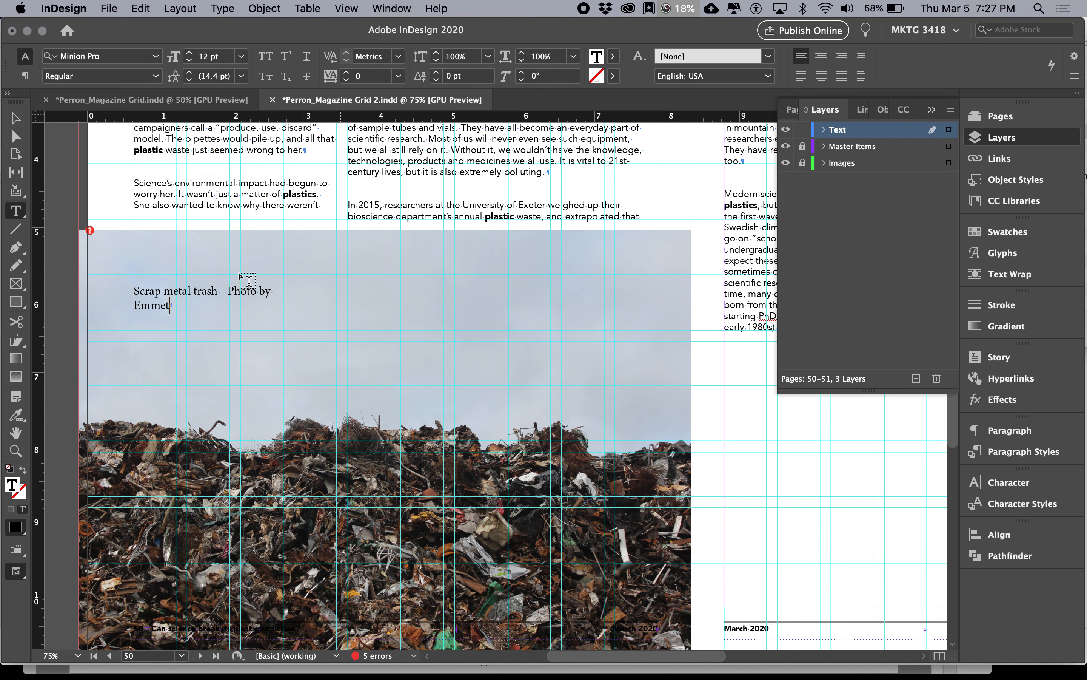
# Step: Apply the Copy paragraph style to all of the caption text
pyautogui.press('super+a')
pyautogui.click(1022, 450)
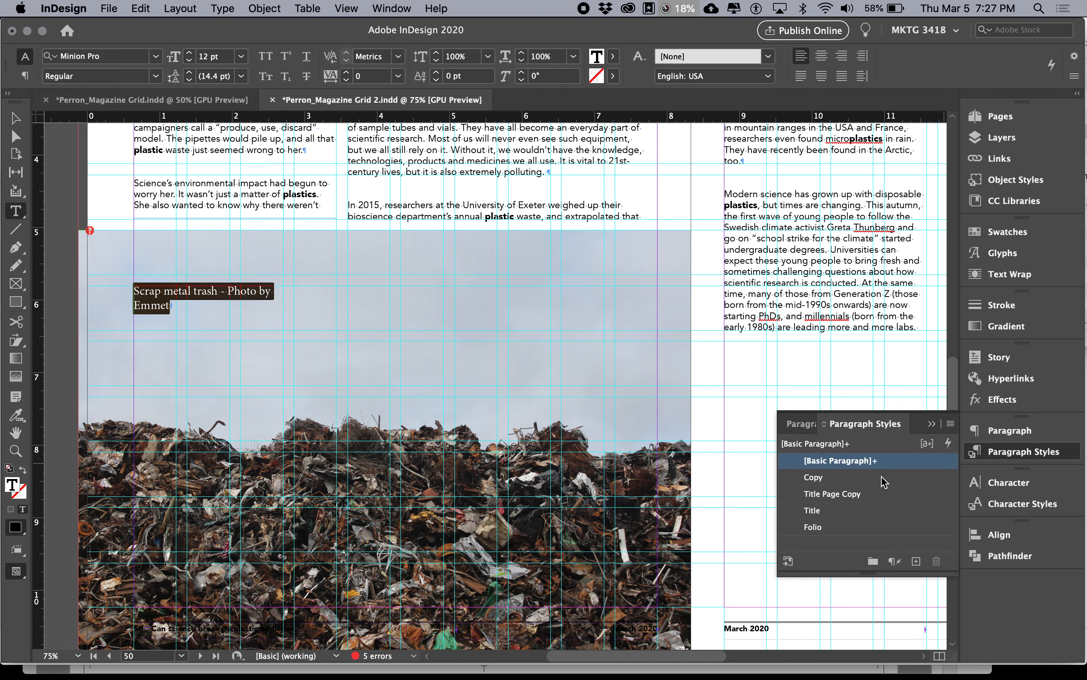
pyautogui.click(844, 478)
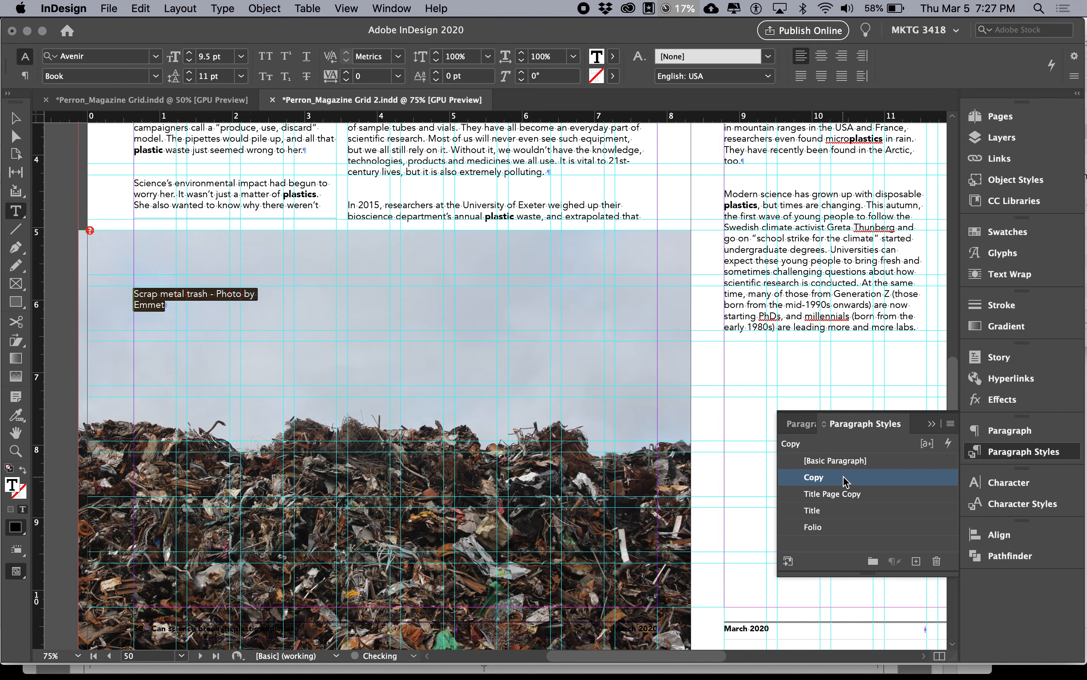
# Step: Check the Photo Caption Styles notes in Google Docs for the caption's character and leading sizes
pyautogui.press('super+Tab')
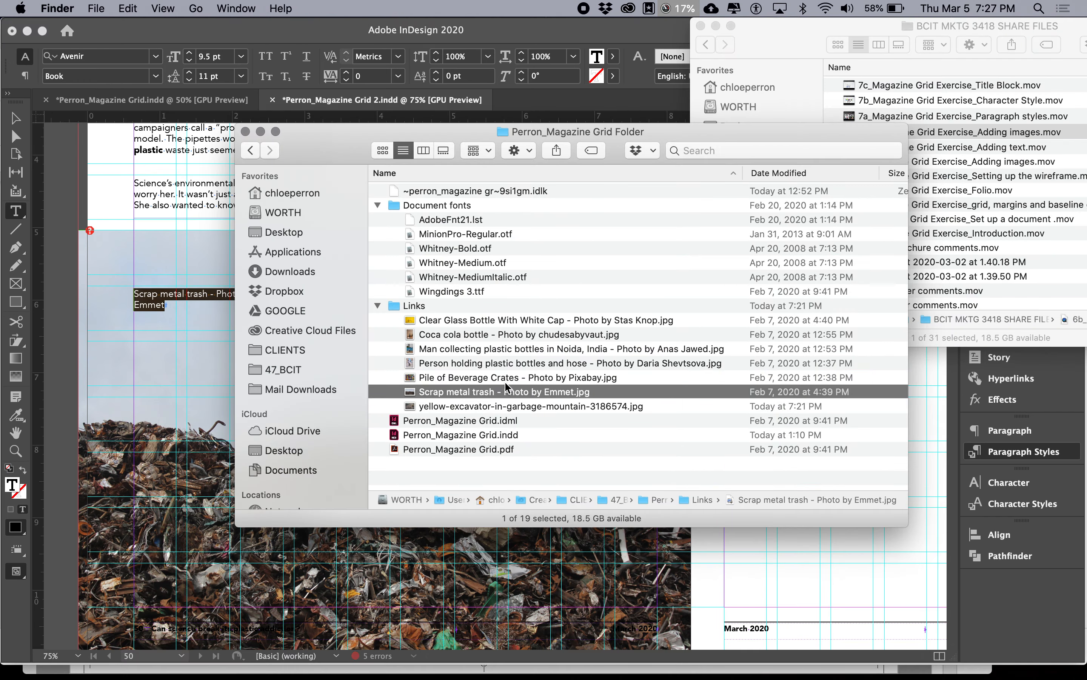
pyautogui.press('super+Tab')
pyautogui.press('super+Tab')
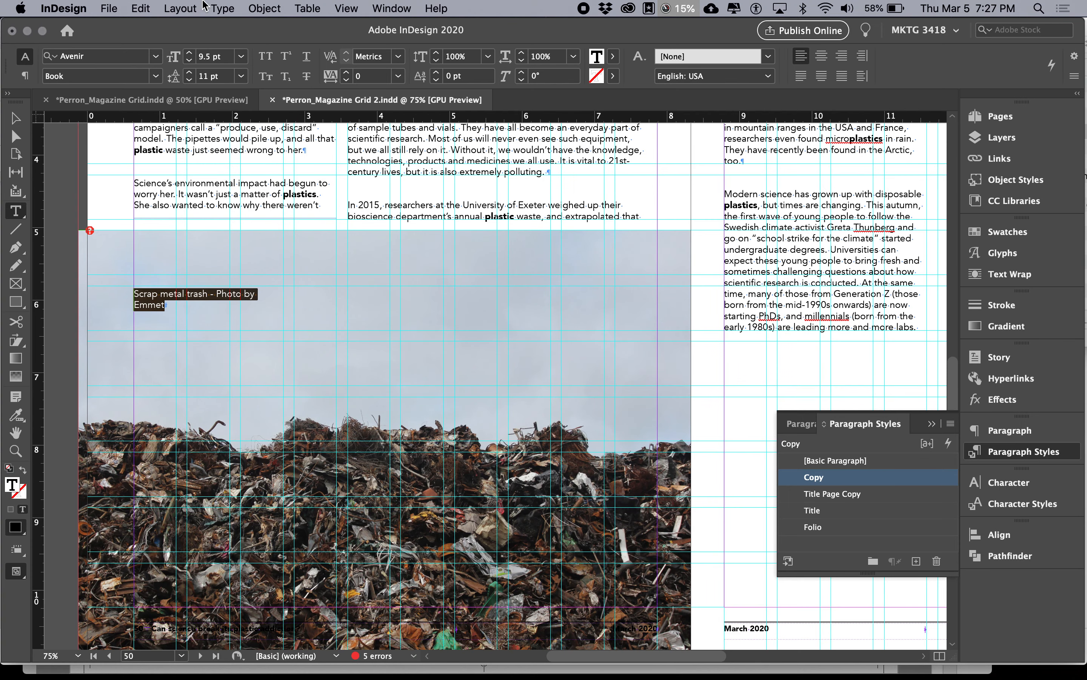
pyautogui.click(211, 57)
pyautogui.write('8')
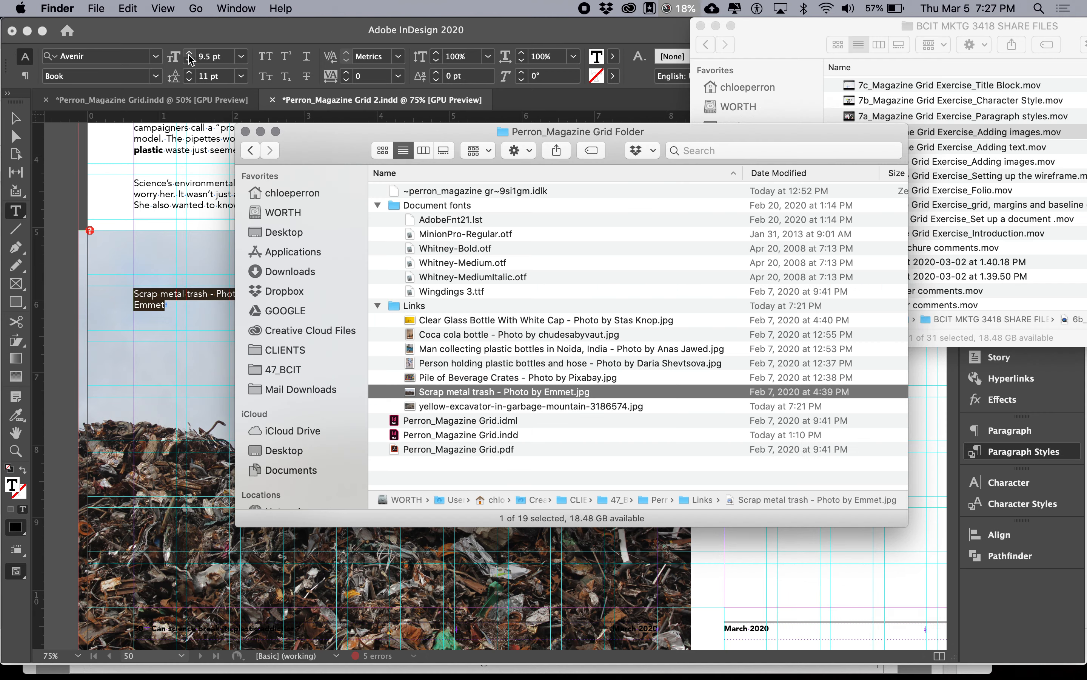
pyautogui.press('super+Tab')
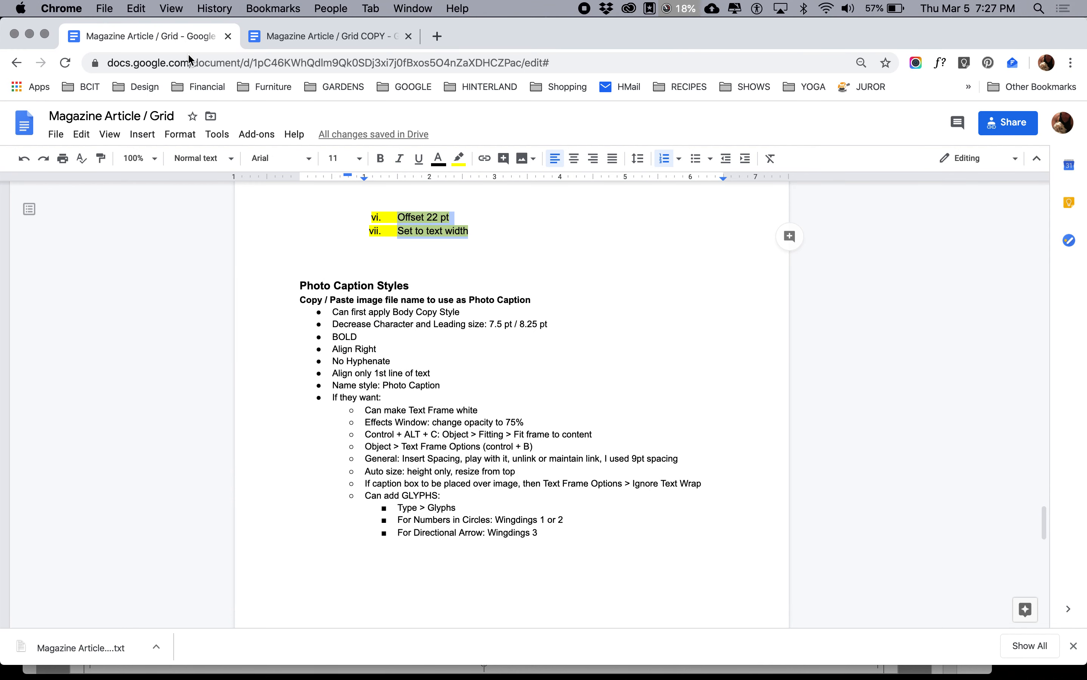
pyautogui.press('super+Tab')
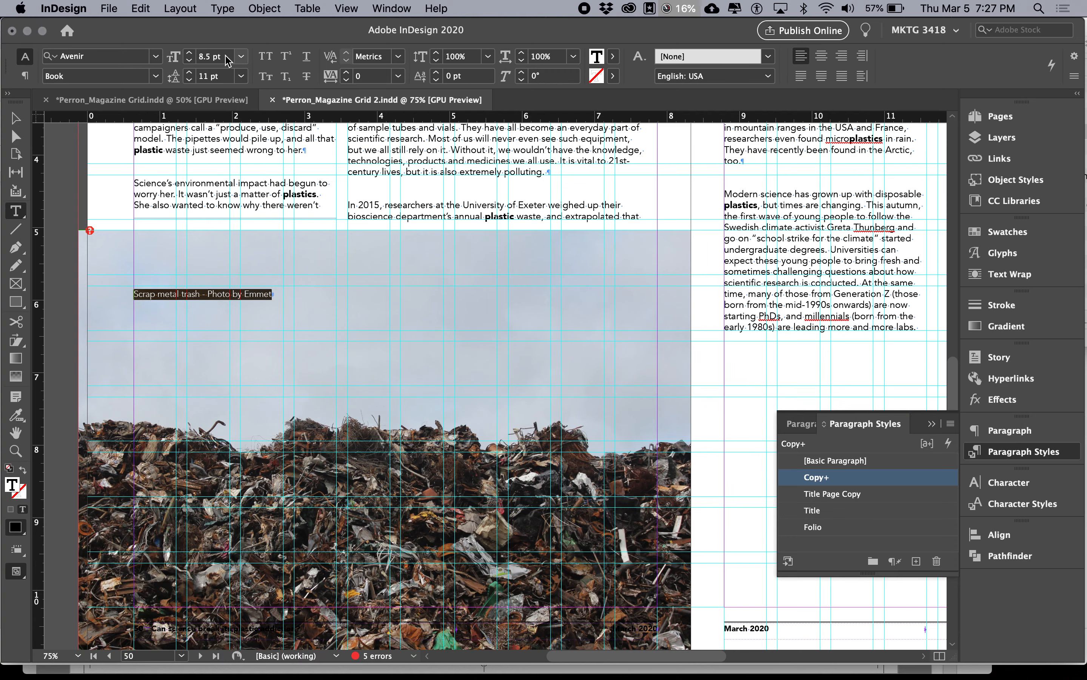
# Step: Set the caption text to 7.5 pt with 8.25 pt leading
pyautogui.click(227, 59)
pyautogui.write('7.5')
pyautogui.press('Tab')
pyautogui.write('8.25')
pyautogui.press('Tab')
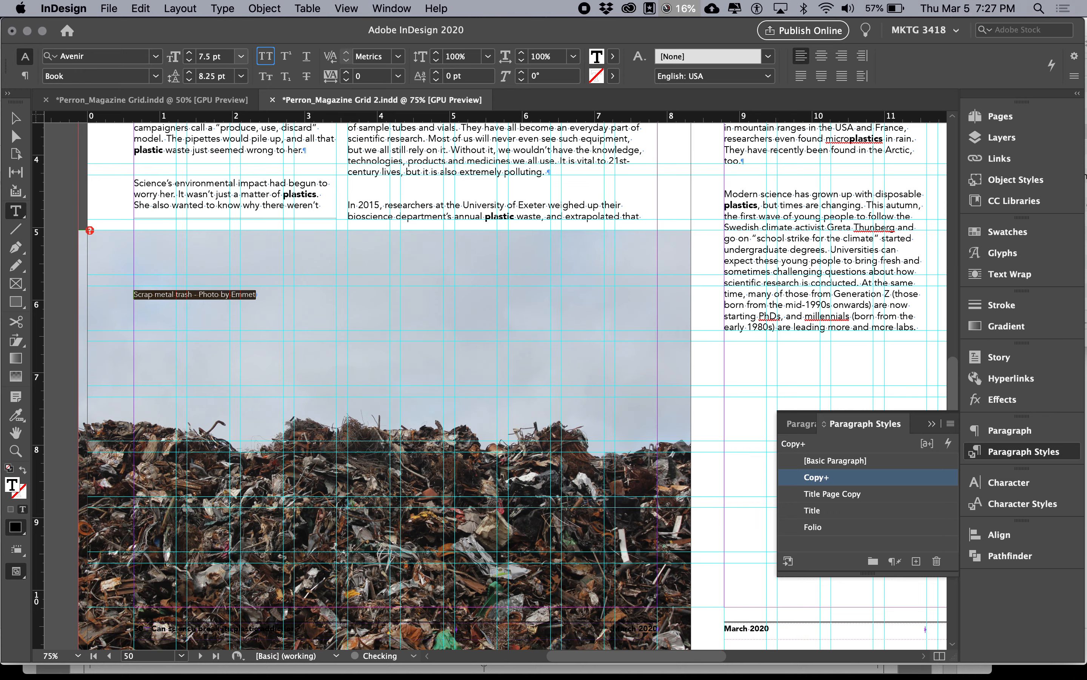
# Step: Check the notes in Google Docs for the caption's weight, return to InDesign and set the Avenir font style to Black
pyautogui.press('super+Tab')
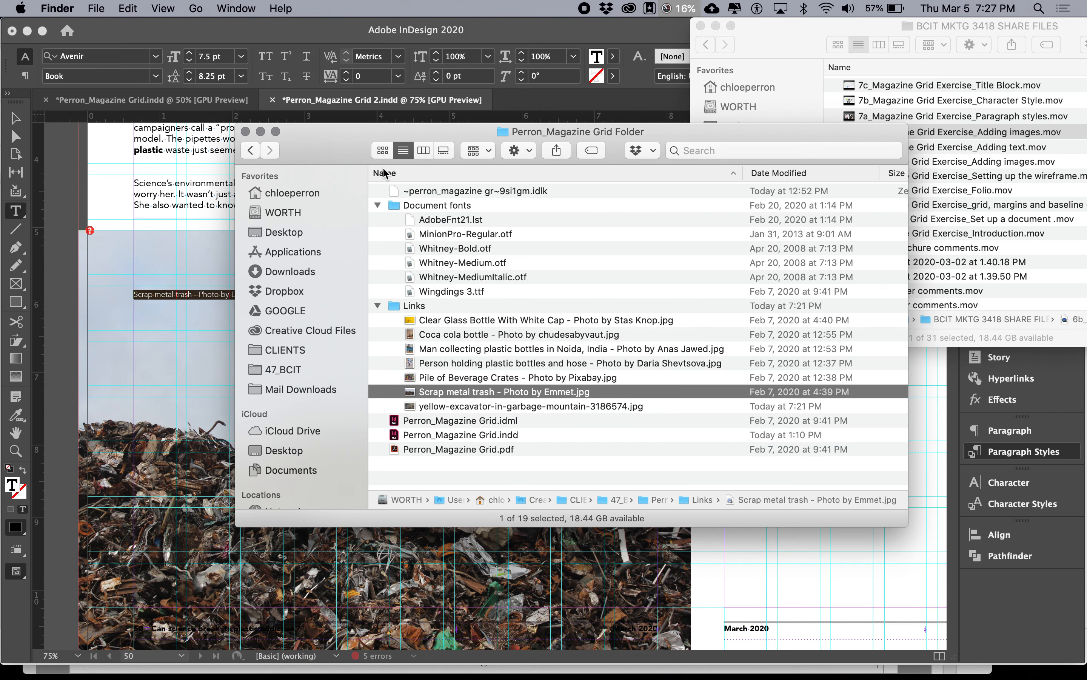
pyautogui.press('super+Tab')
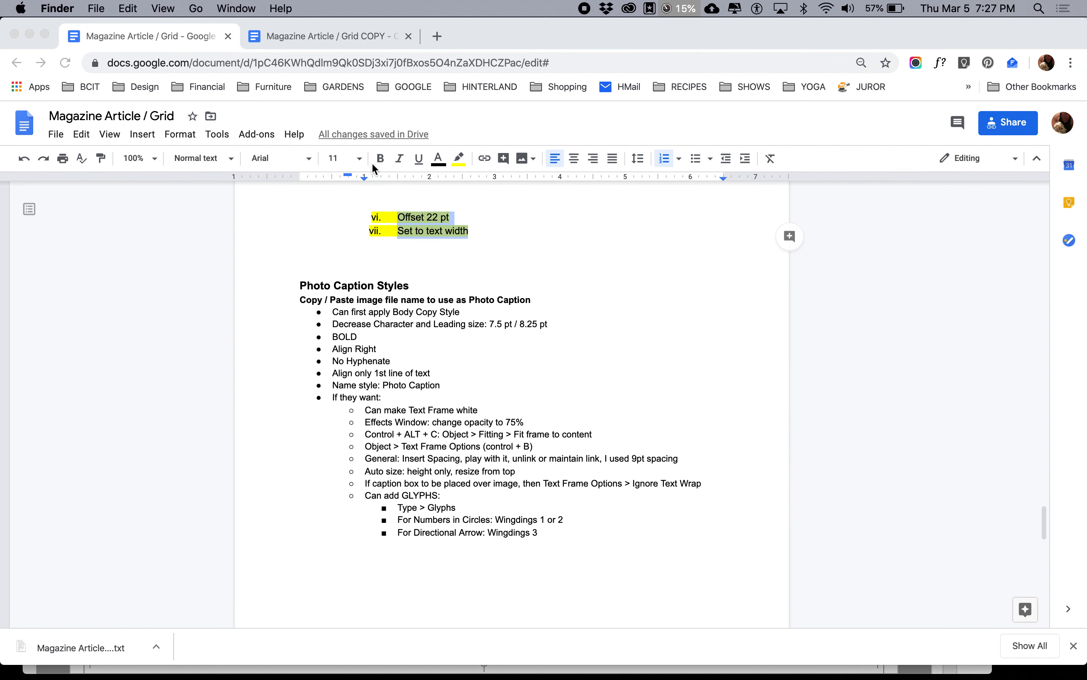
pyautogui.press('super+Tab')
pyautogui.press('super+Tab')
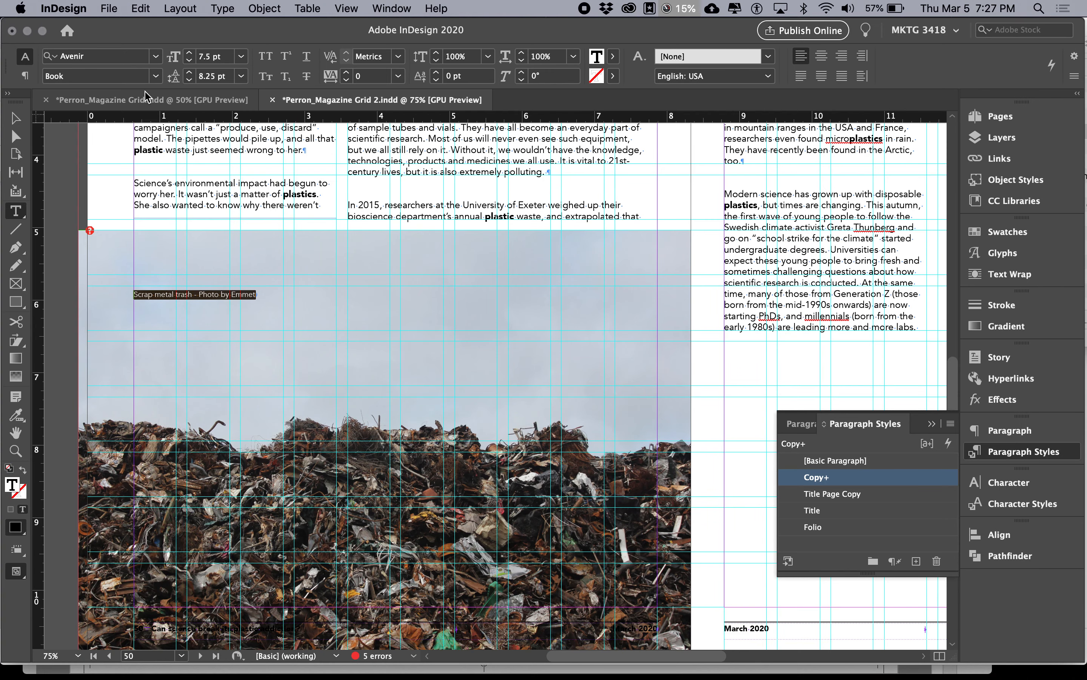
pyautogui.click(156, 76)
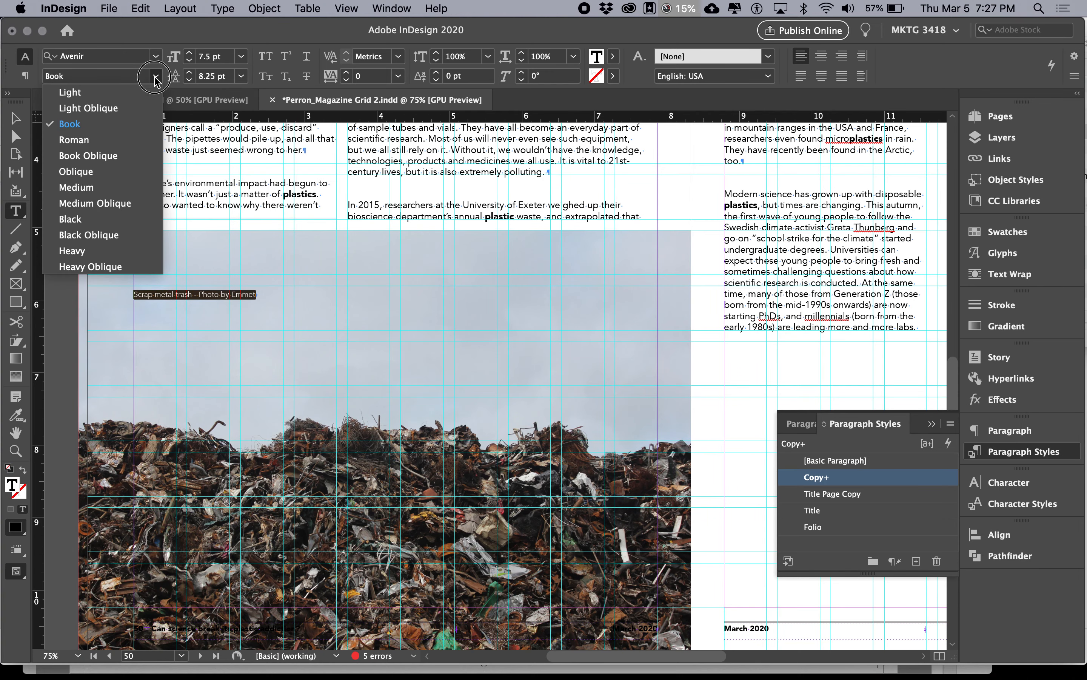
pyautogui.click(118, 221)
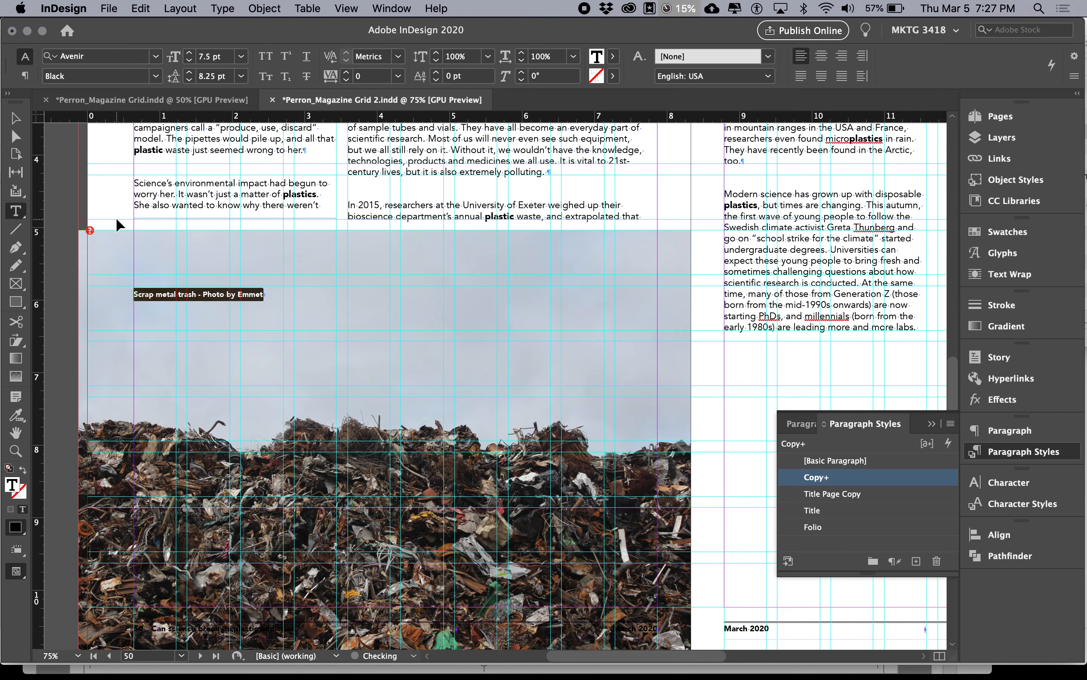
# Step: Check the alignment item in the Google Docs notes, return to InDesign and left-align the caption text
pyautogui.press('super+Tab')
pyautogui.press('super+Tab')
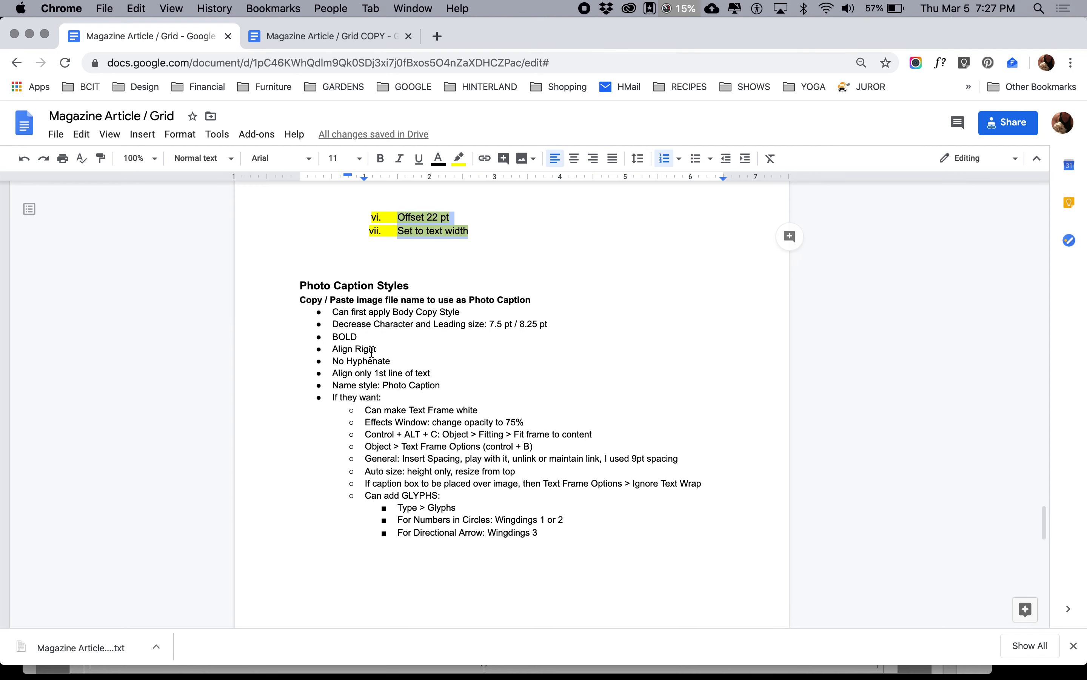
pyautogui.press('super+Tab')
pyautogui.click(802, 55)
# Step: Return to InDesign and review the caption's paragraph options for hyphenation and aligning only the first line to the grid
pyautogui.press('super+Tab')
pyautogui.press('super+Tab')
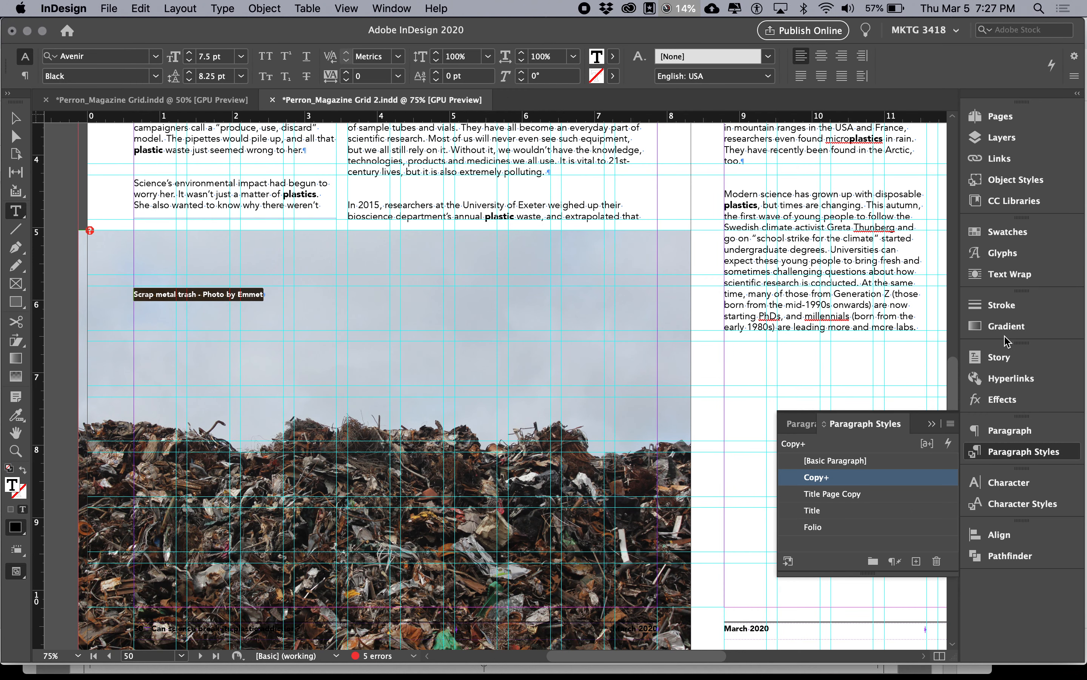
pyautogui.click(26, 76)
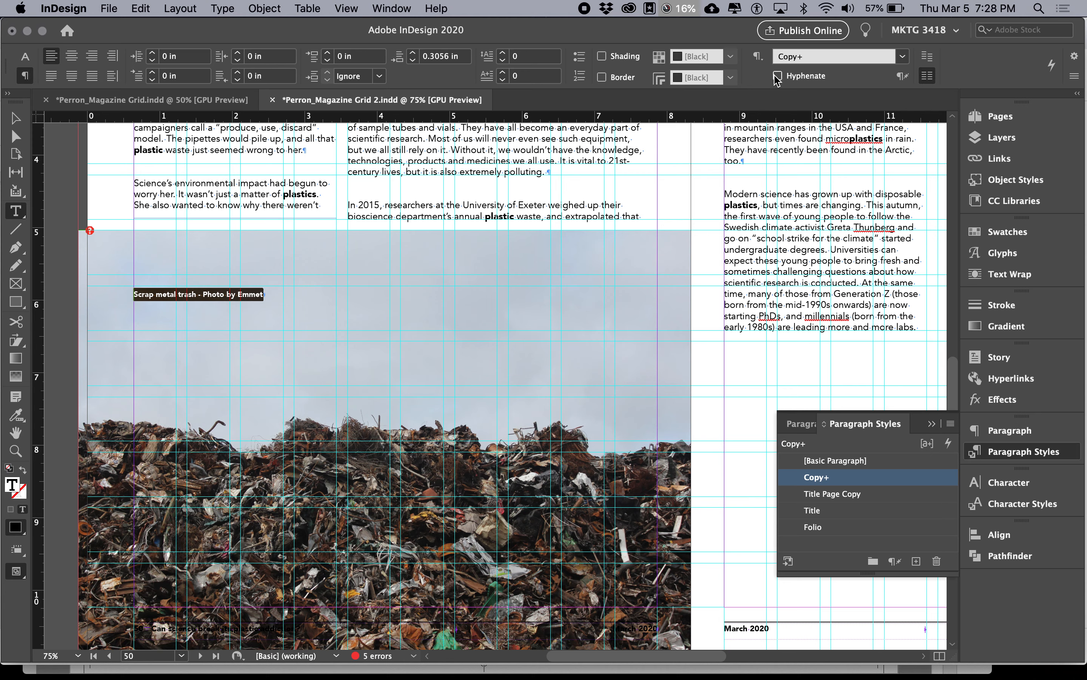
pyautogui.click(1010, 430)
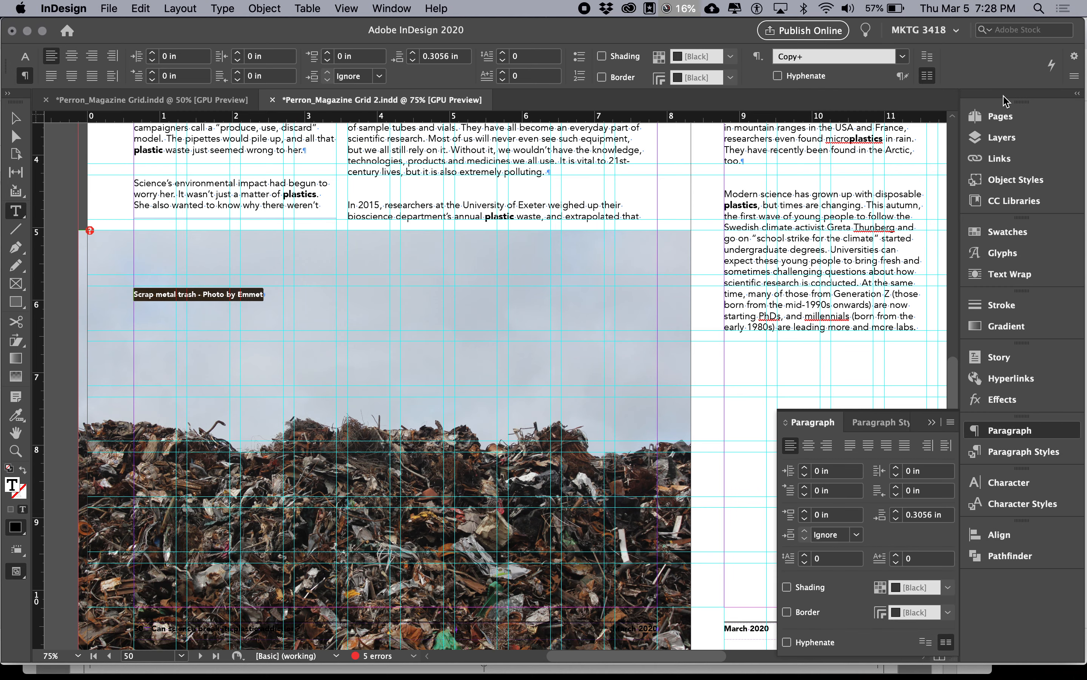
pyautogui.click(1074, 76)
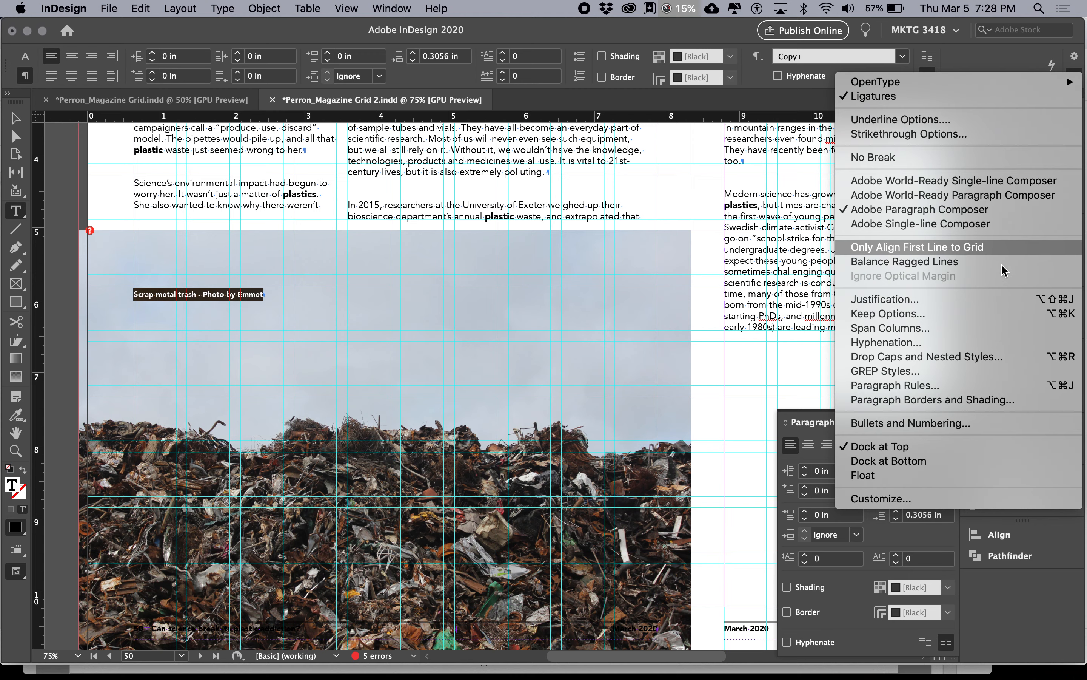
pyautogui.click(961, 341)
pyautogui.click(683, 239)
# Step: Check the notes in Google Docs, return to InDesign and shorten the caption's text frame to about 0.32 in high
pyautogui.press('super+Tab')
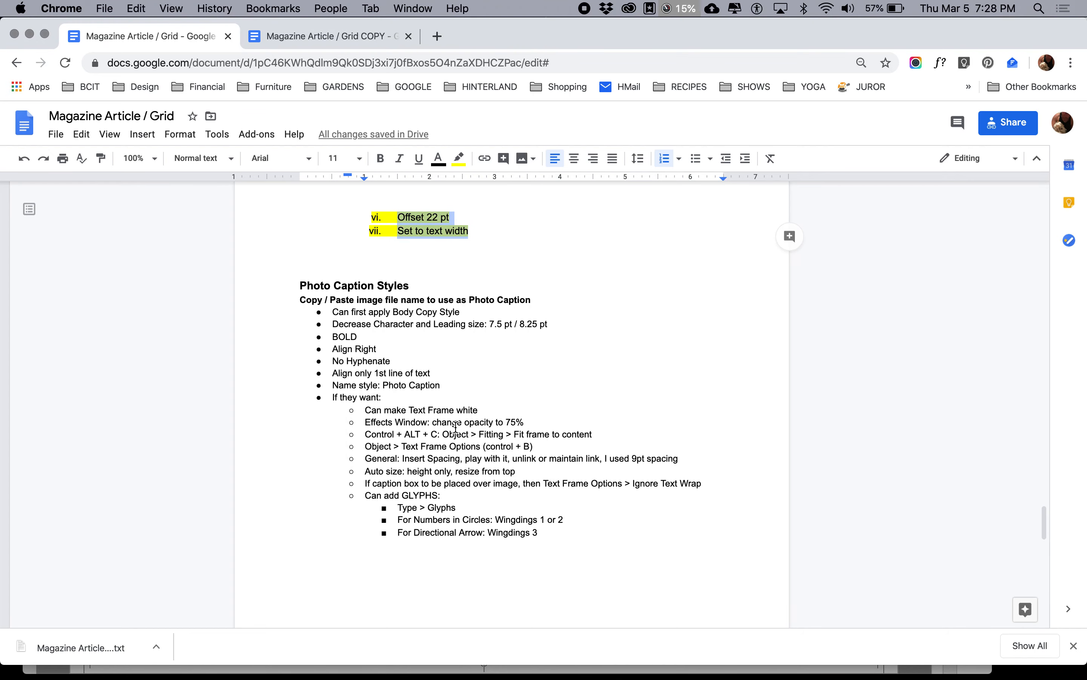
pyautogui.press('super+Tab')
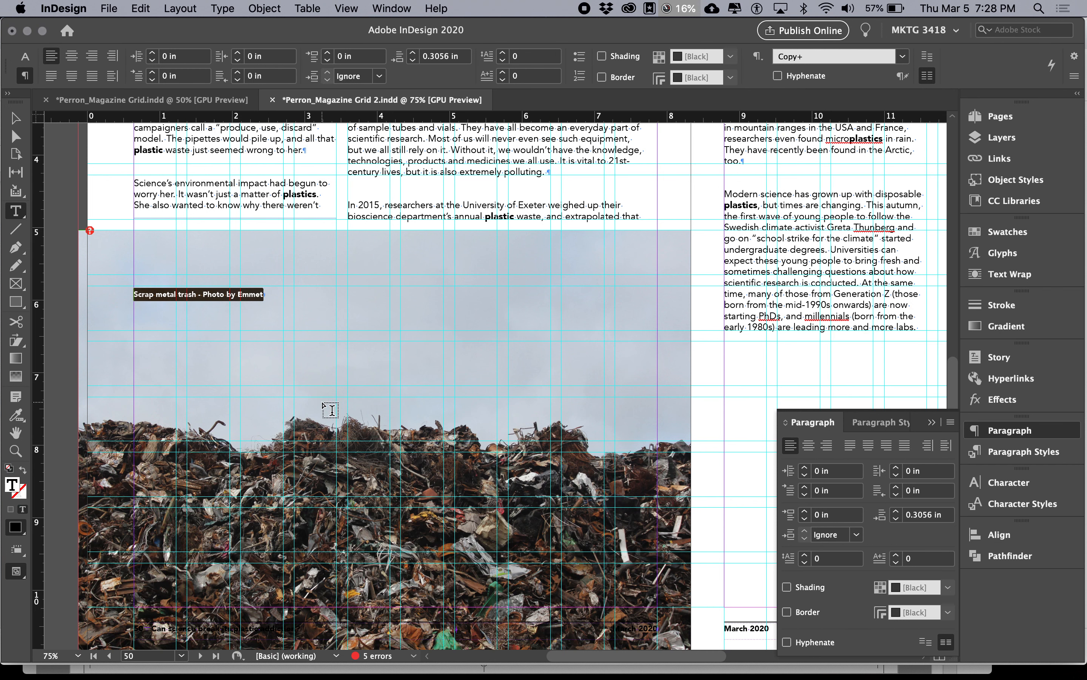
pyautogui.click(15, 117)
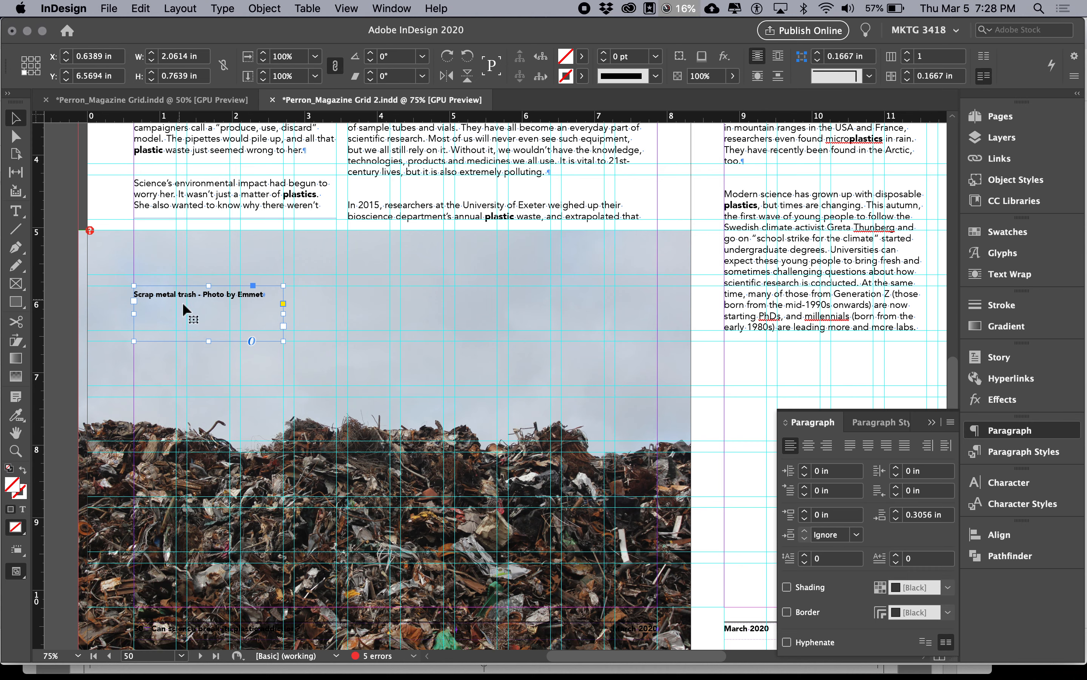
pyautogui.moveTo(208, 342); pyautogui.dragTo(212, 310)
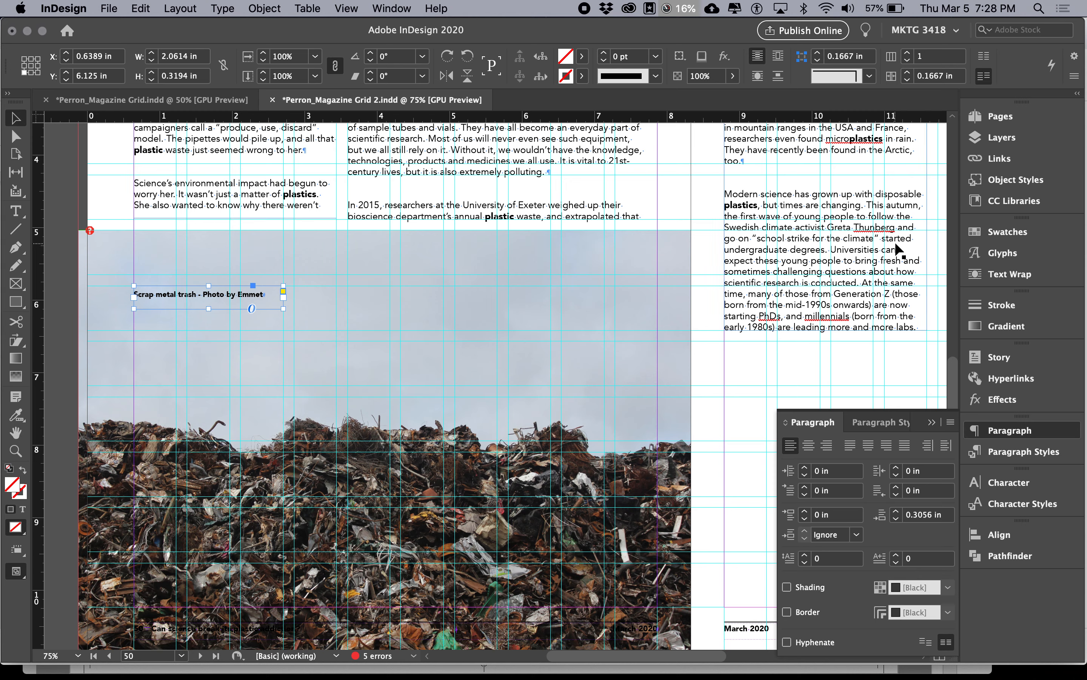
# Step: Fill the caption's text frame with the [Paper] swatch, then deselect it and preview the page up close without guides
pyautogui.click(994, 231)
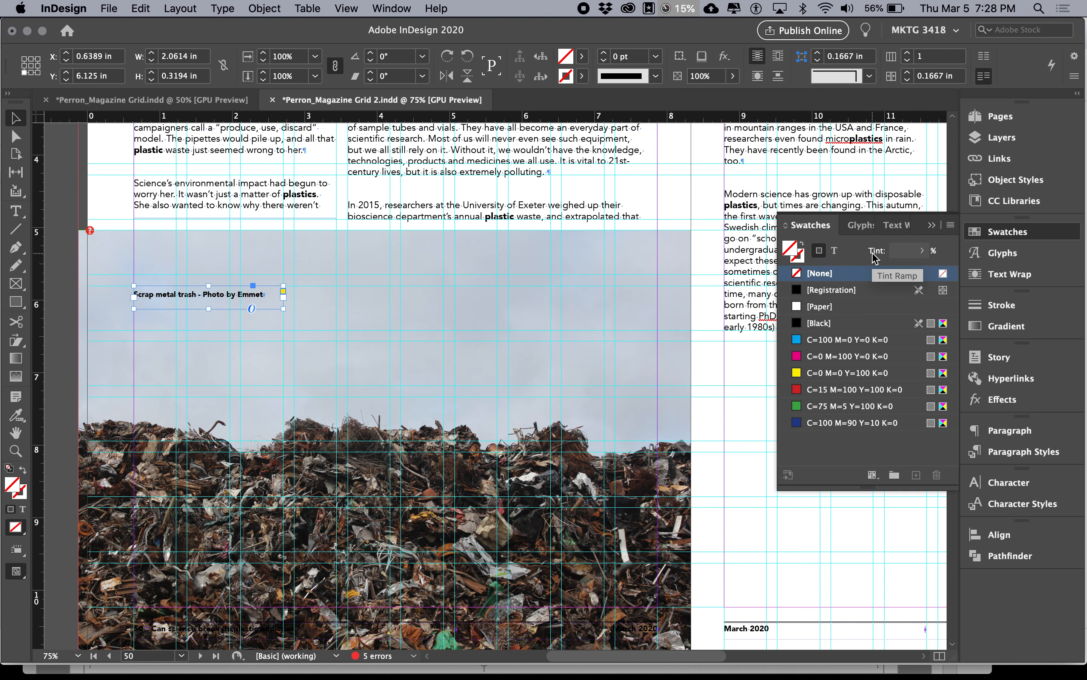
pyautogui.click(816, 307)
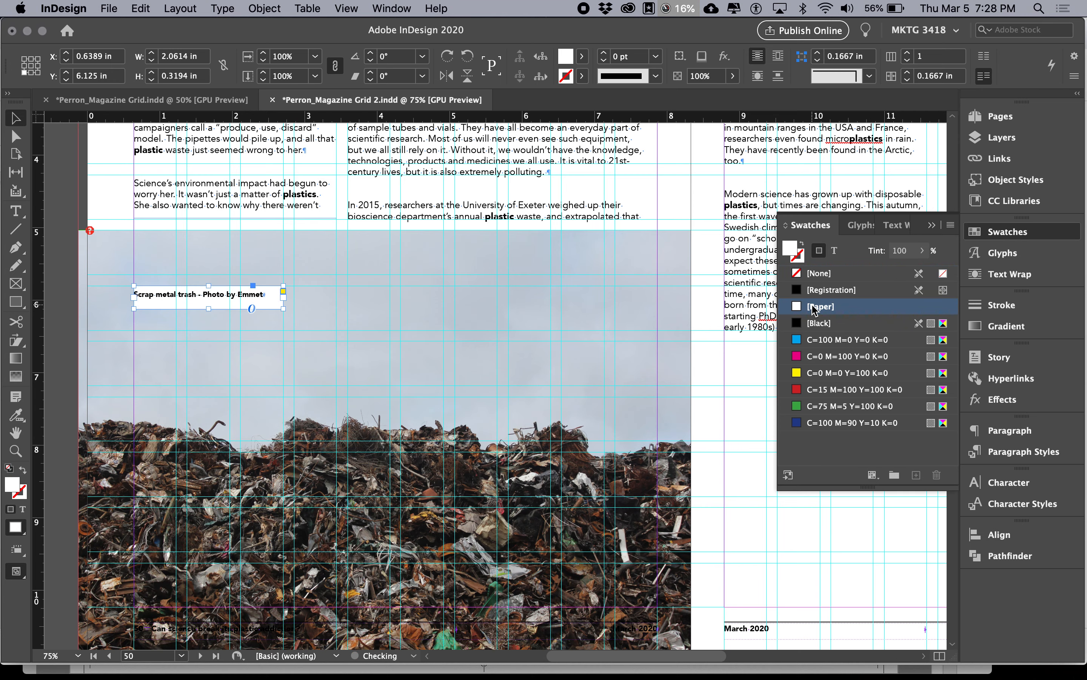
pyautogui.press('w')
pyautogui.press('super+shift+a')
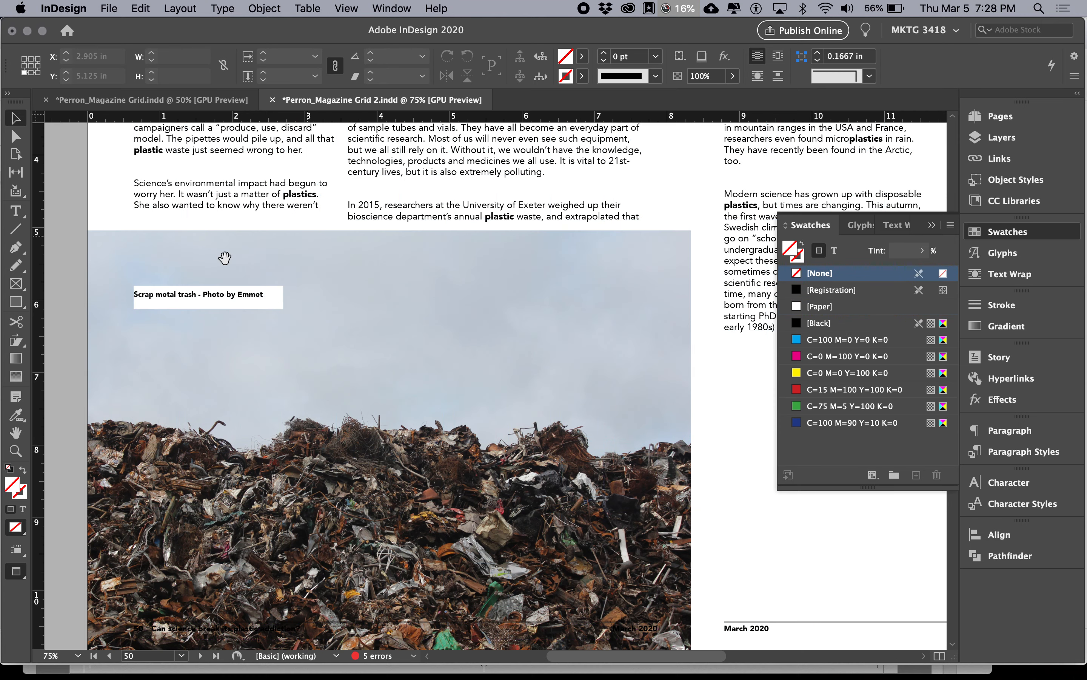
pyautogui.moveTo(116, 271); pyautogui.dragTo(218, 333)
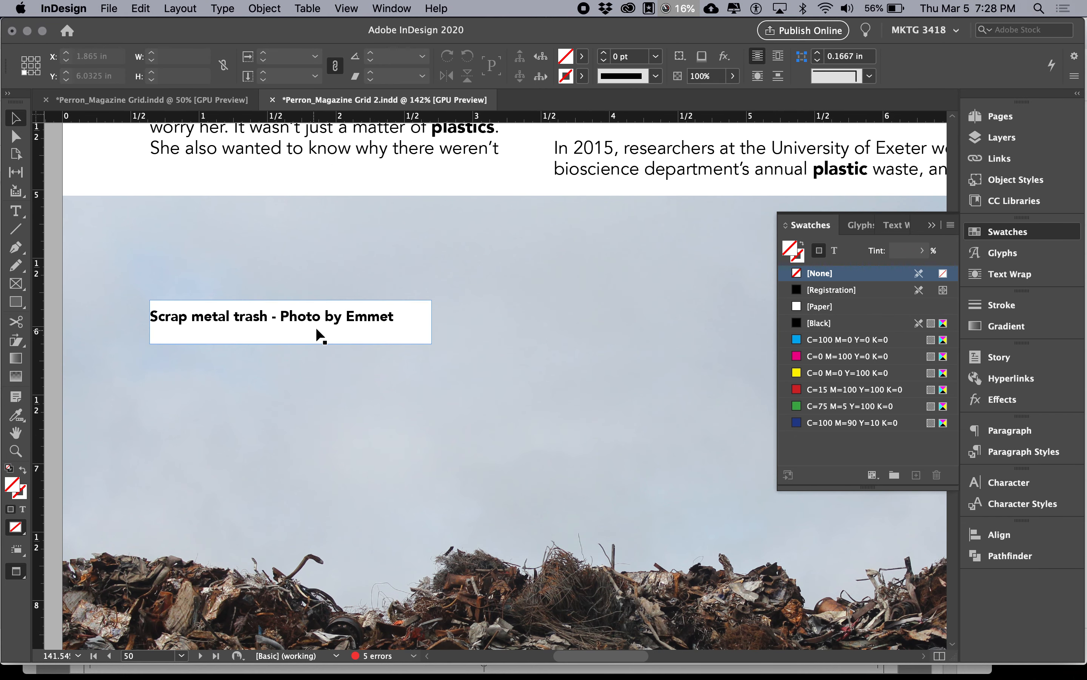
# Step: Try removing the caption frame's fill and colouring the caption text [Paper] instead, then undo the text colour
pyautogui.click(356, 330)
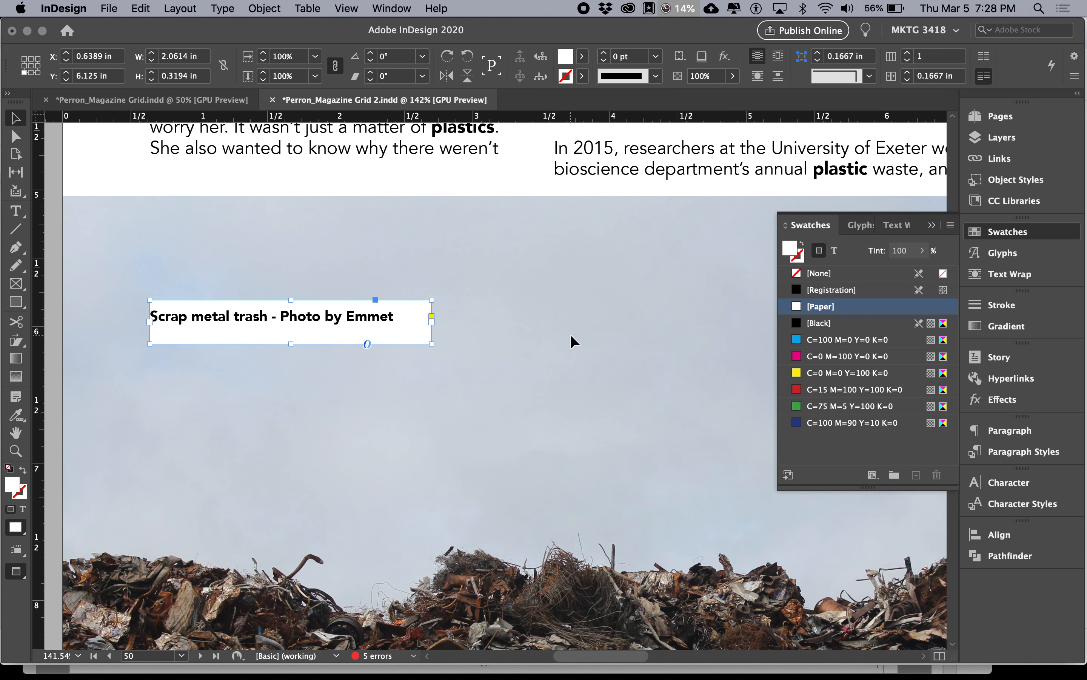
pyautogui.press('/')
pyautogui.click(834, 250)
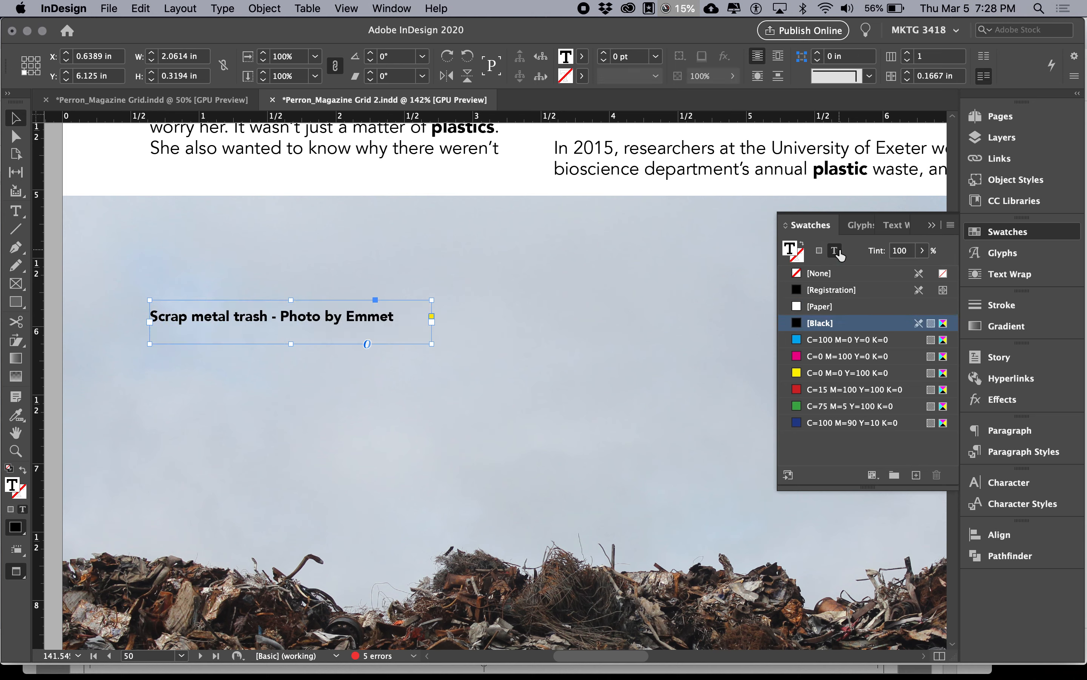
pyautogui.click(836, 309)
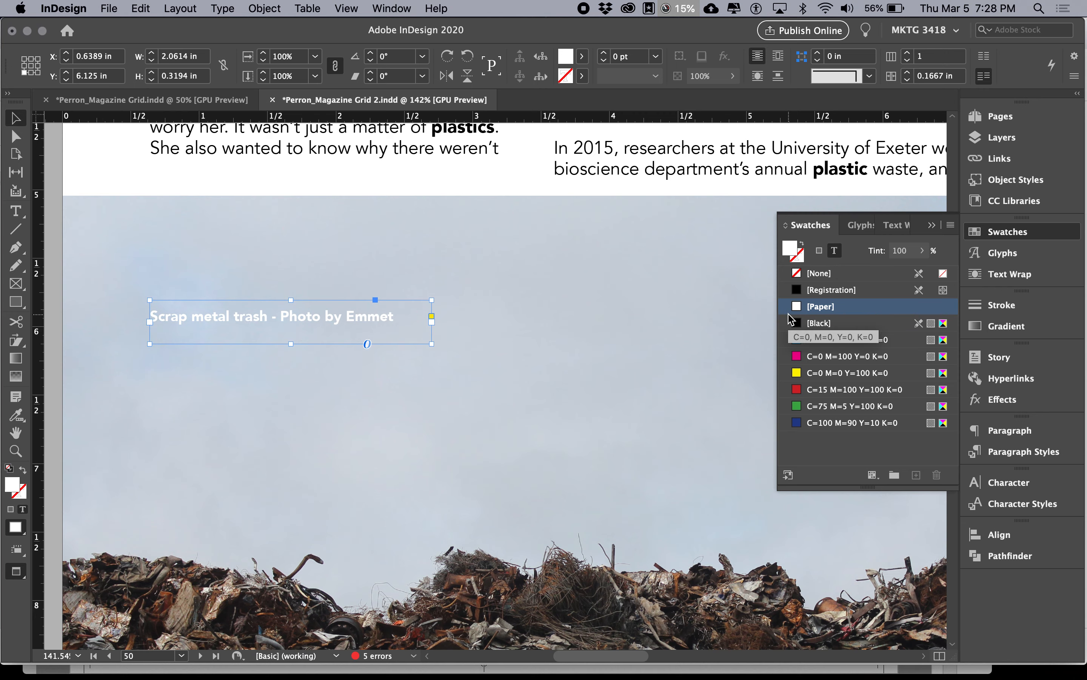
pyautogui.click(666, 312)
pyautogui.press('super+0')
pyautogui.press('super+z')
pyautogui.press('super+equal')
pyautogui.press('super+equal')
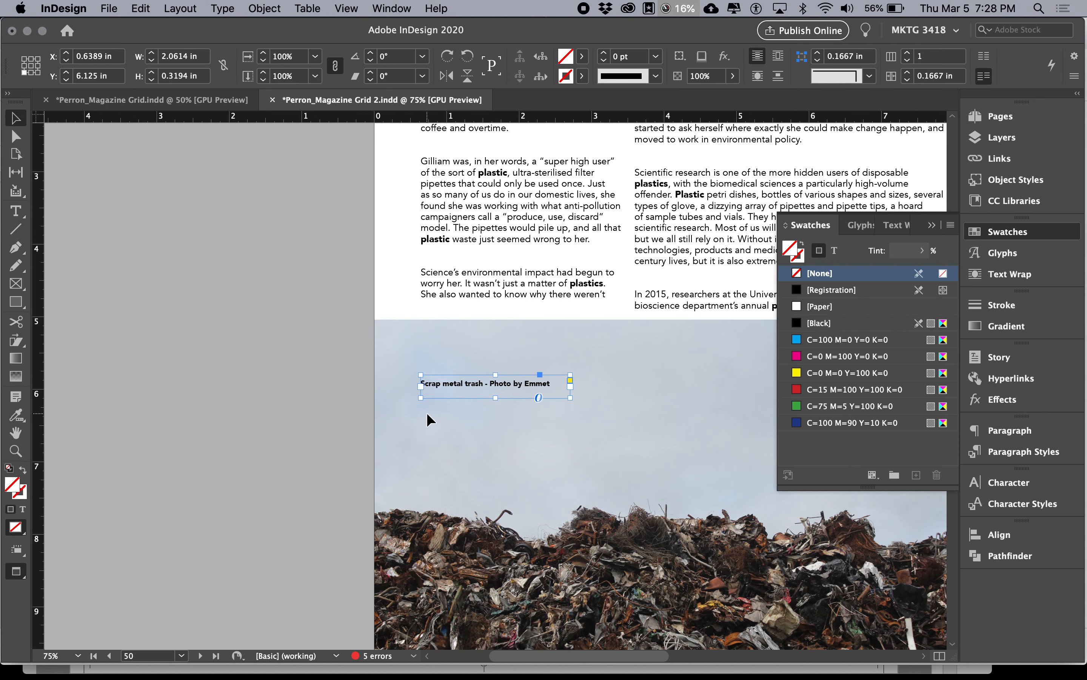
# Step: Try [Paper] on the caption text, restore it to [Black] and fill the caption frame with [Paper]
pyautogui.click(834, 251)
pyautogui.click(823, 310)
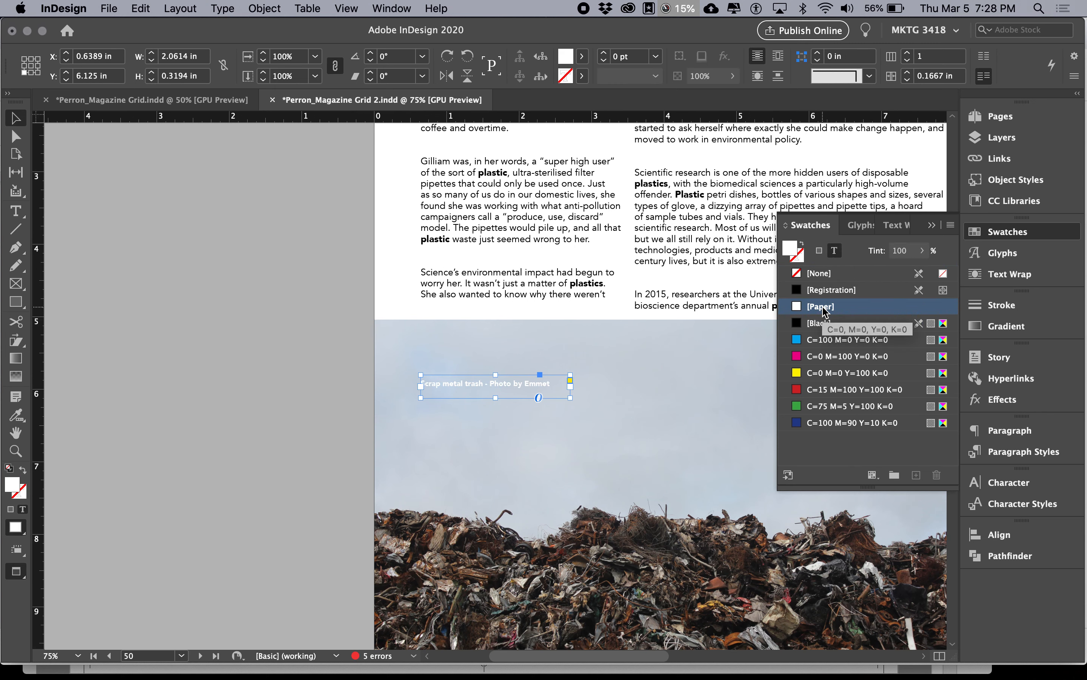
pyautogui.click(818, 323)
pyautogui.click(820, 251)
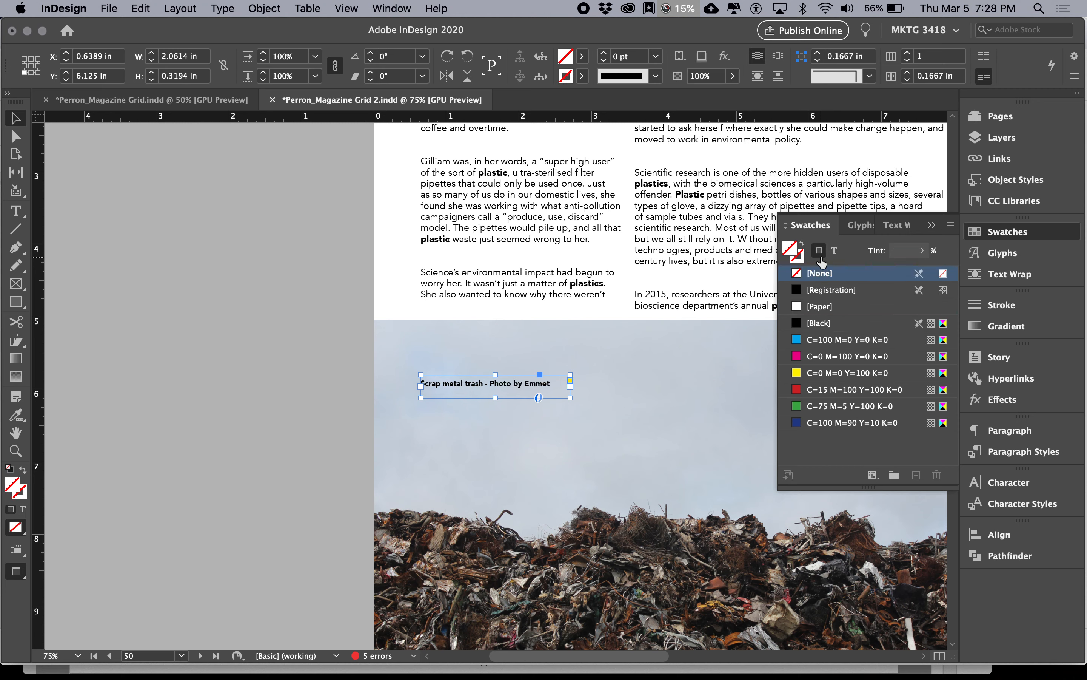
pyautogui.click(825, 307)
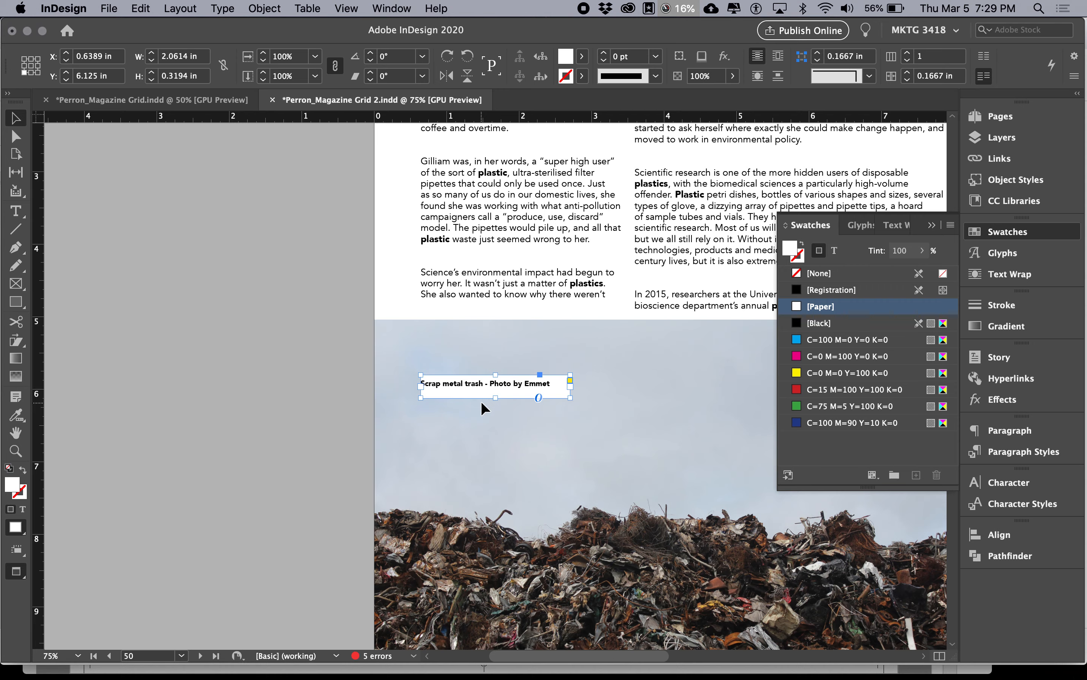
# Step: Check the white text frame and opacity items in the Google Docs notes, then return to InDesign with the caption frame's effects open
pyautogui.press('super+Tab')
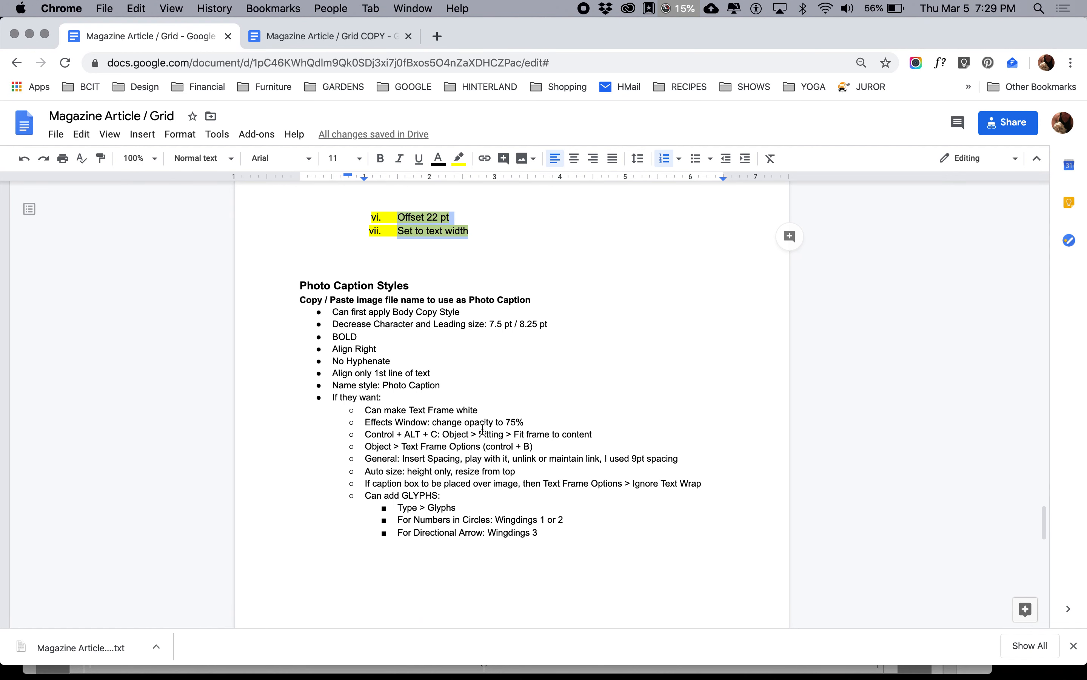
pyautogui.moveTo(410, 408); pyautogui.dragTo(474, 410)
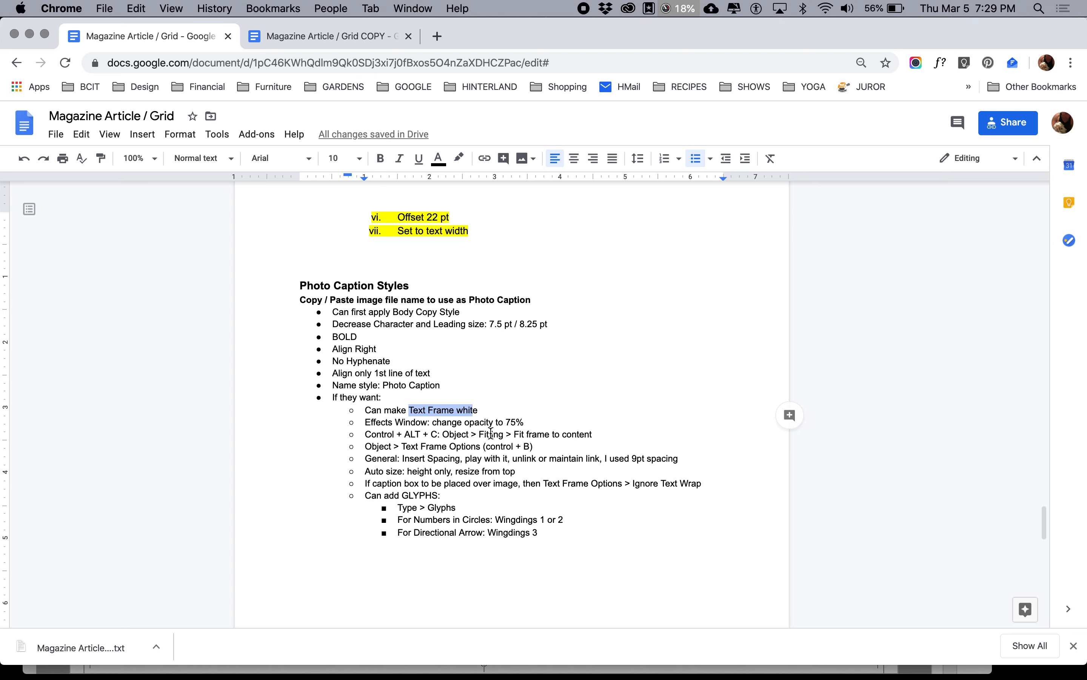
pyautogui.press('super+Tab')
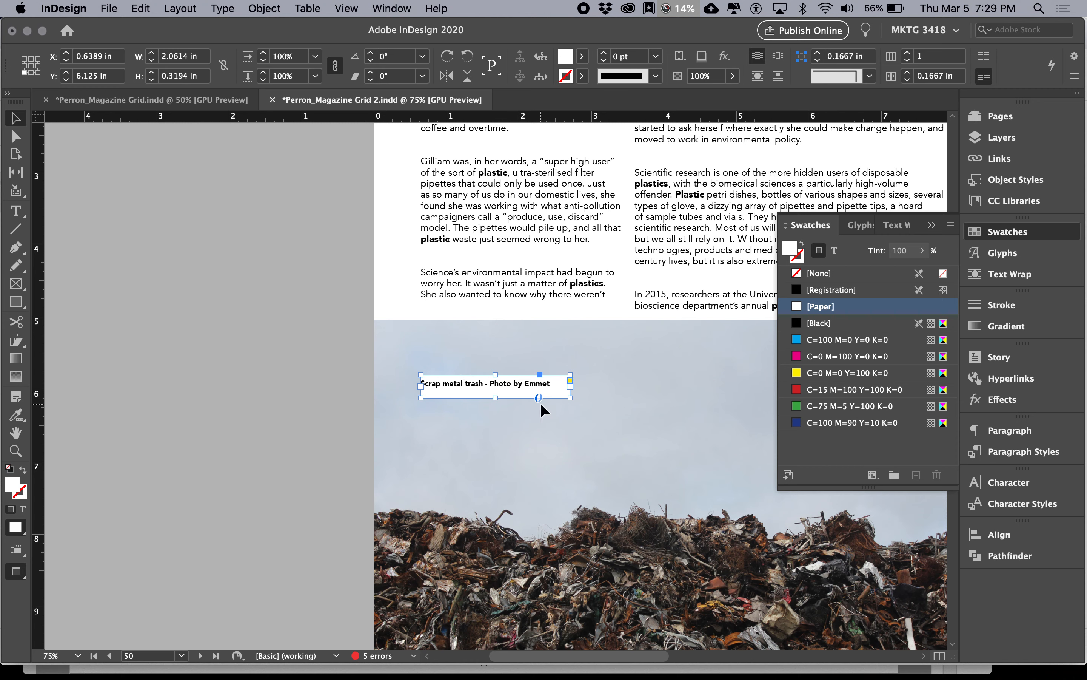
pyautogui.click(1006, 399)
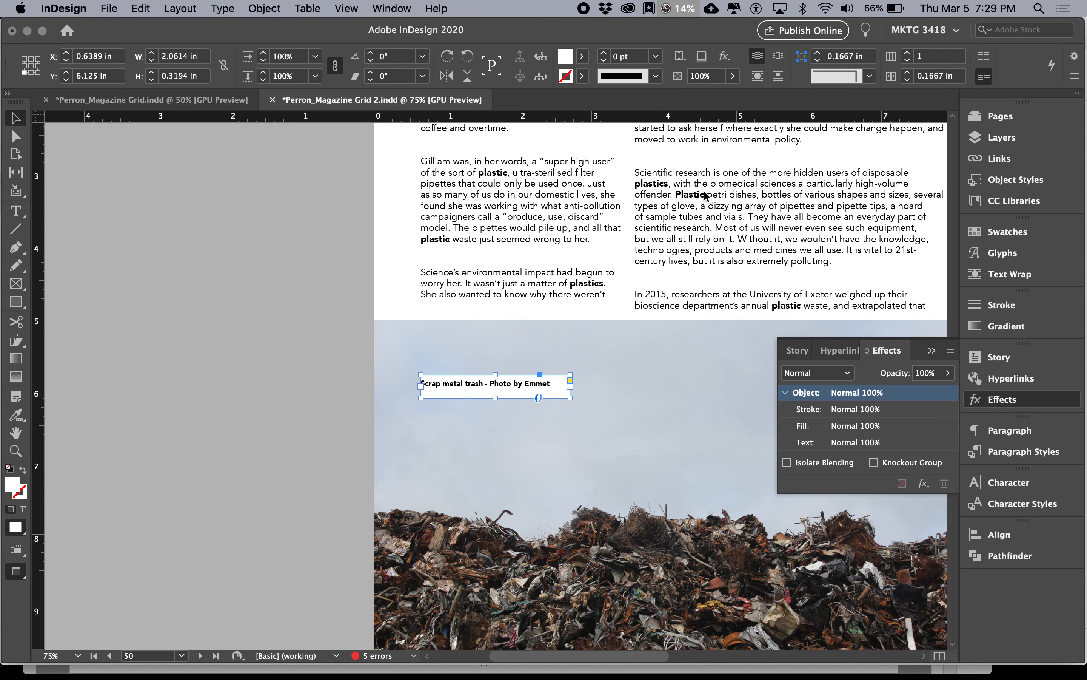
pyautogui.click(405, 9)
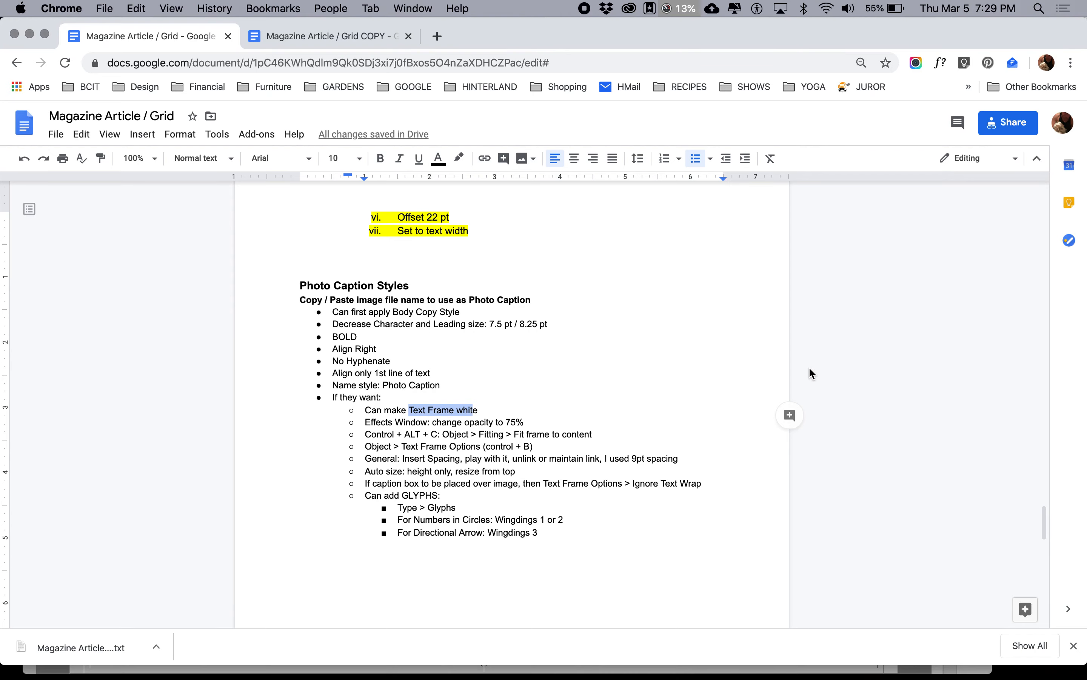
pyautogui.press('super+Tab')
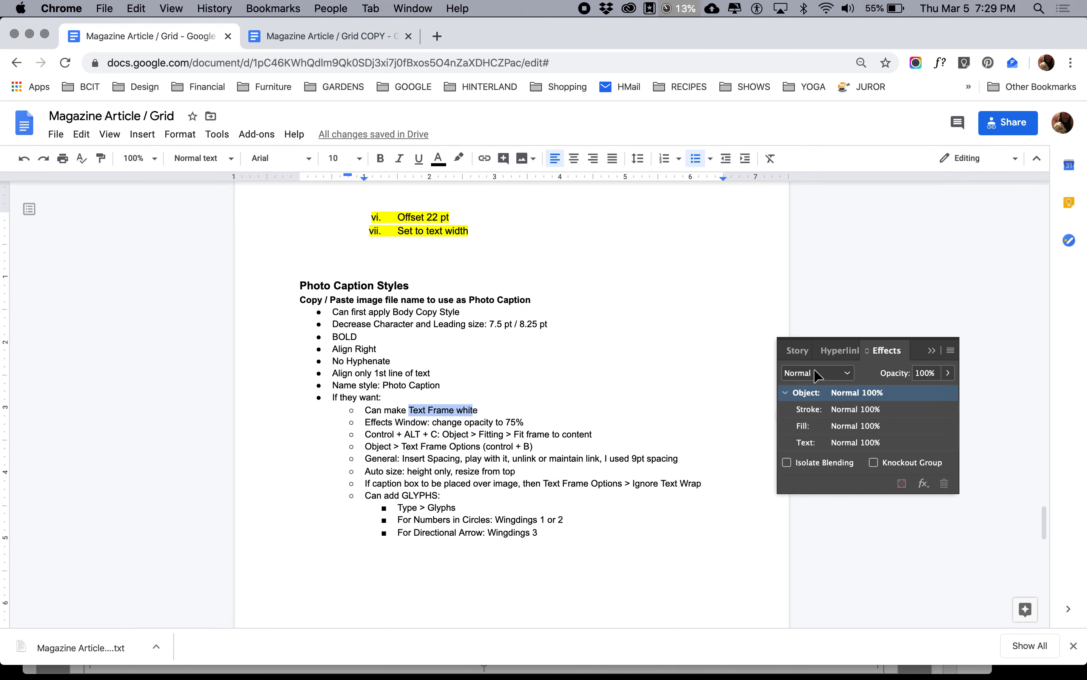
# Step: Try the Multiply and Hard Light blending modes on the caption frame, then restore the Normal mode
pyautogui.click(848, 375)
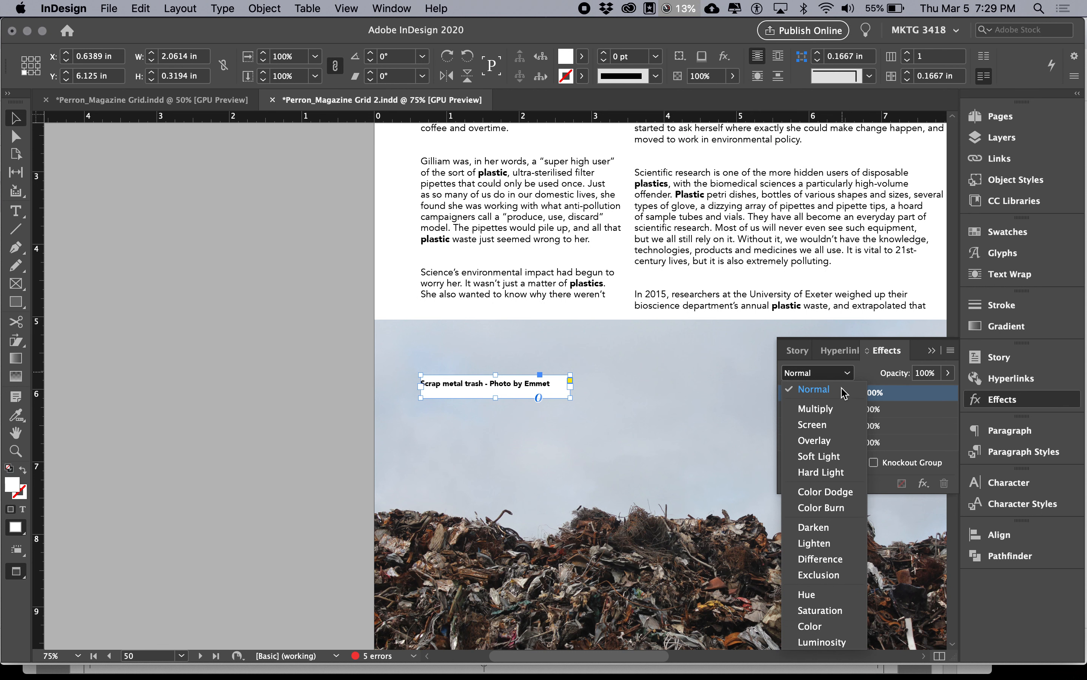
pyautogui.click(831, 413)
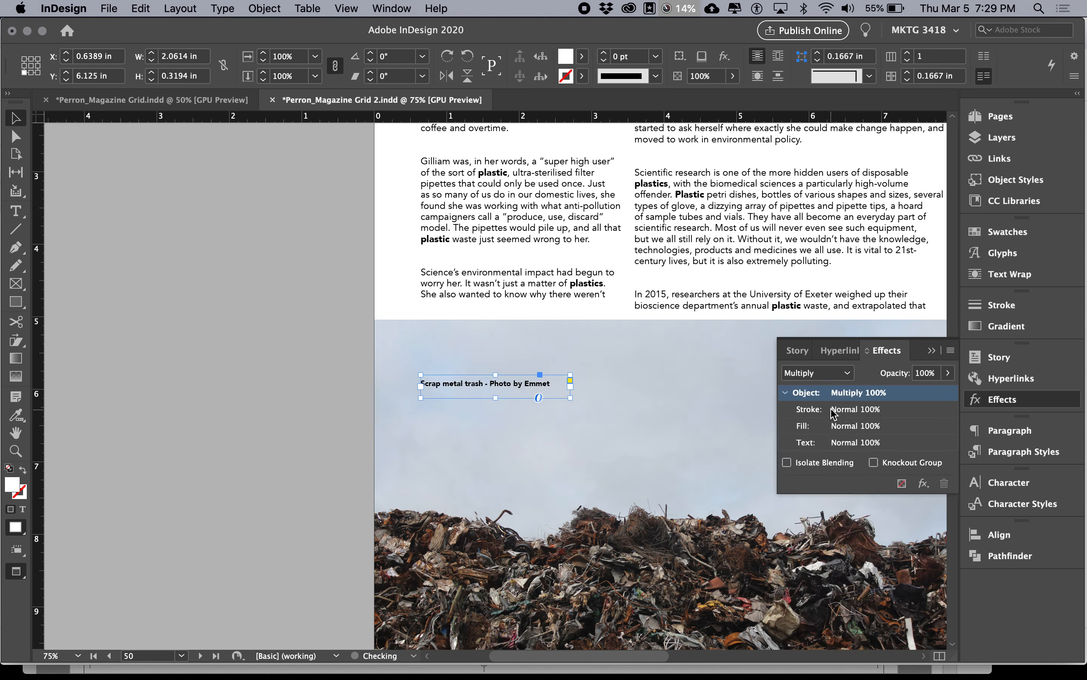
pyautogui.click(831, 373)
pyautogui.click(829, 477)
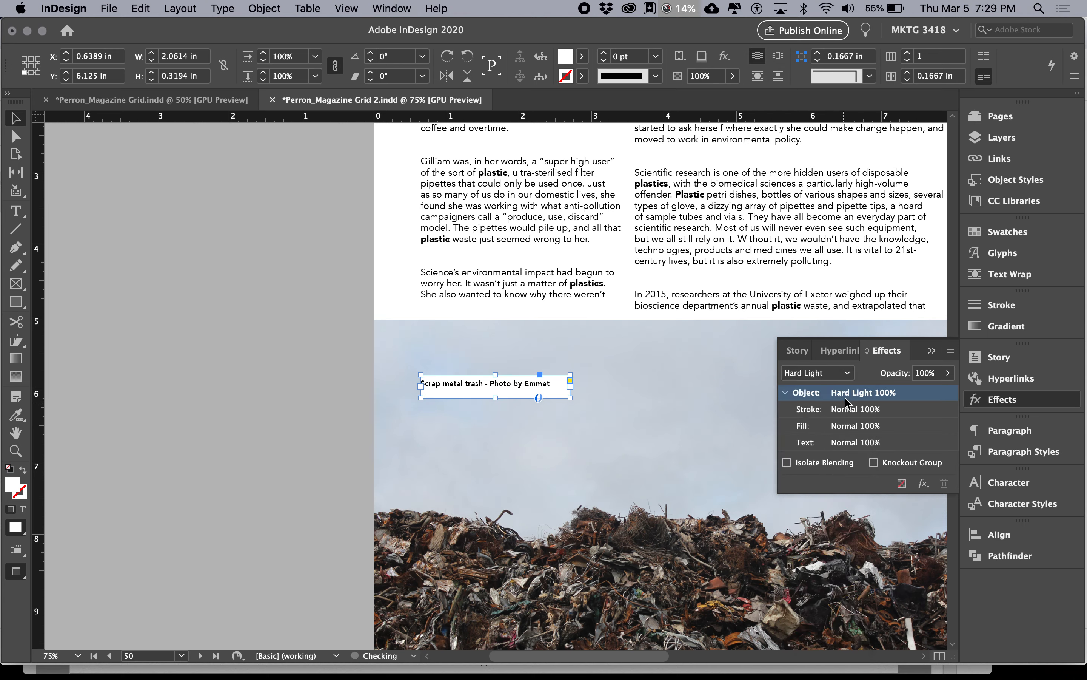
pyautogui.click(831, 377)
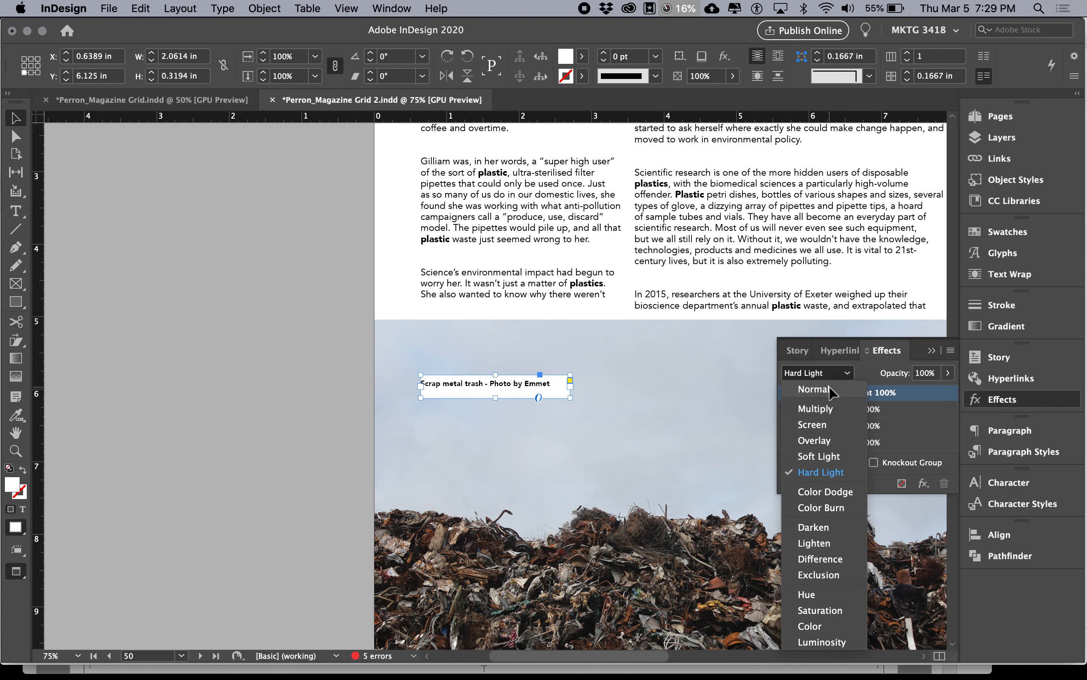
pyautogui.click(806, 391)
# Step: Set the opacity of the whole caption frame to 75%
pyautogui.click(926, 373)
pyautogui.write('7')
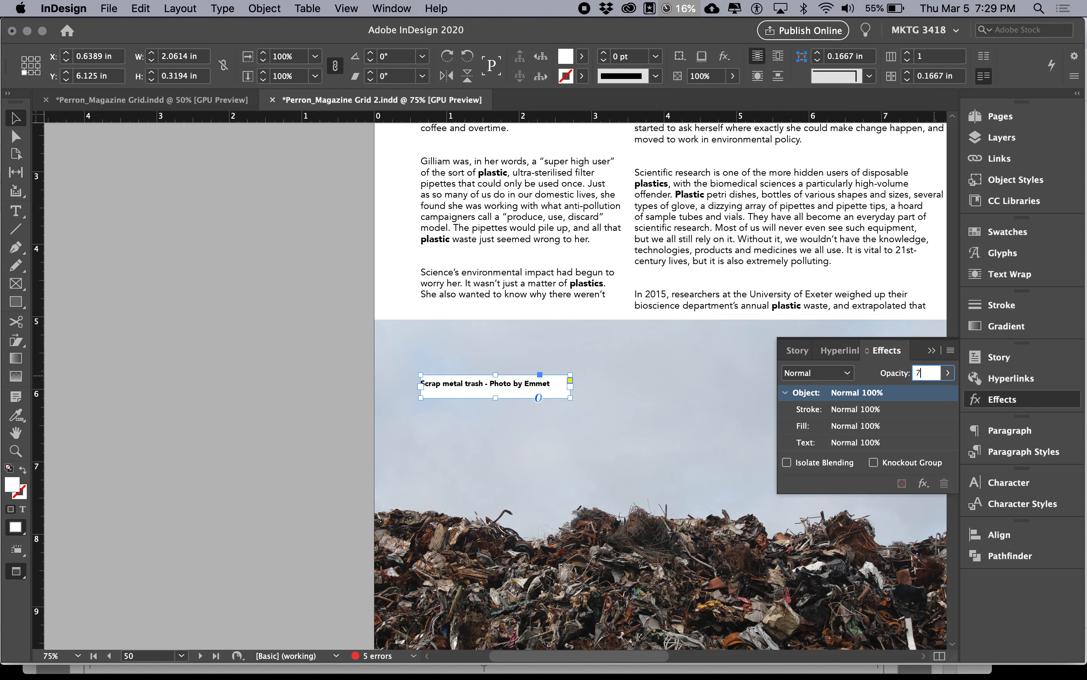
pyautogui.write('5')
pyautogui.press('Return')
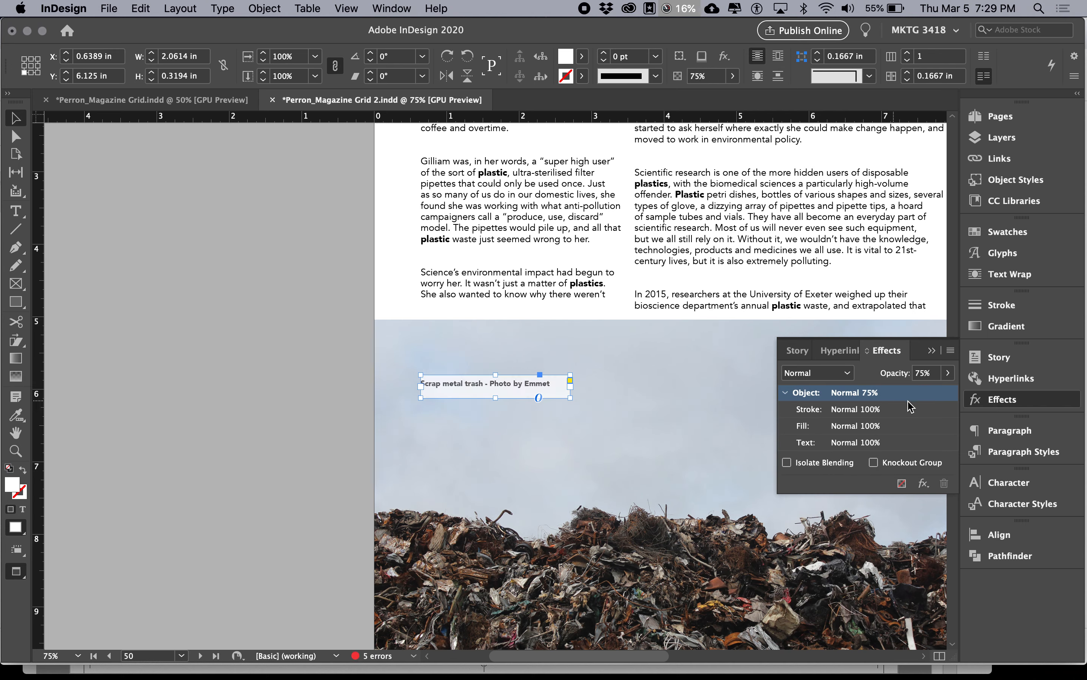
# Step: Try 60% opacity on the caption frame, then set it back to 75%
pyautogui.click(934, 375)
pyautogui.write('60')
pyautogui.press('Return')
pyautogui.moveTo(932, 373); pyautogui.dragTo(902, 373)
pyautogui.write('75')
pyautogui.press('Return')
# Step: Check the frame fitting item in the Google Docs notes and return to InDesign
pyautogui.press('super+Tab')
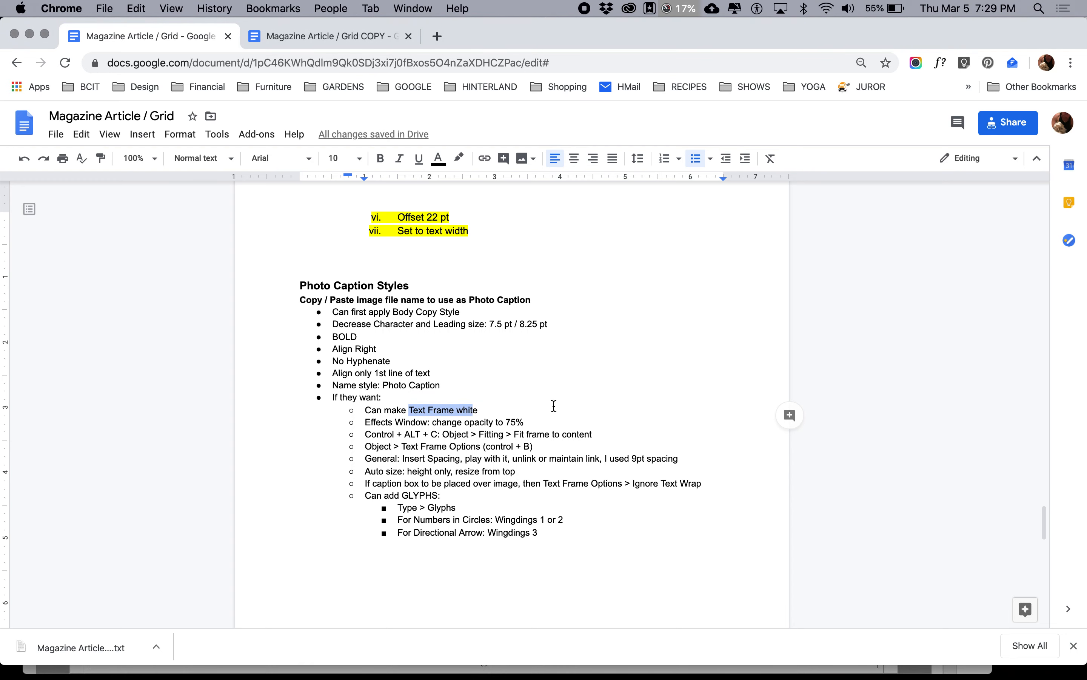
pyautogui.moveTo(393, 435); pyautogui.dragTo(516, 436)
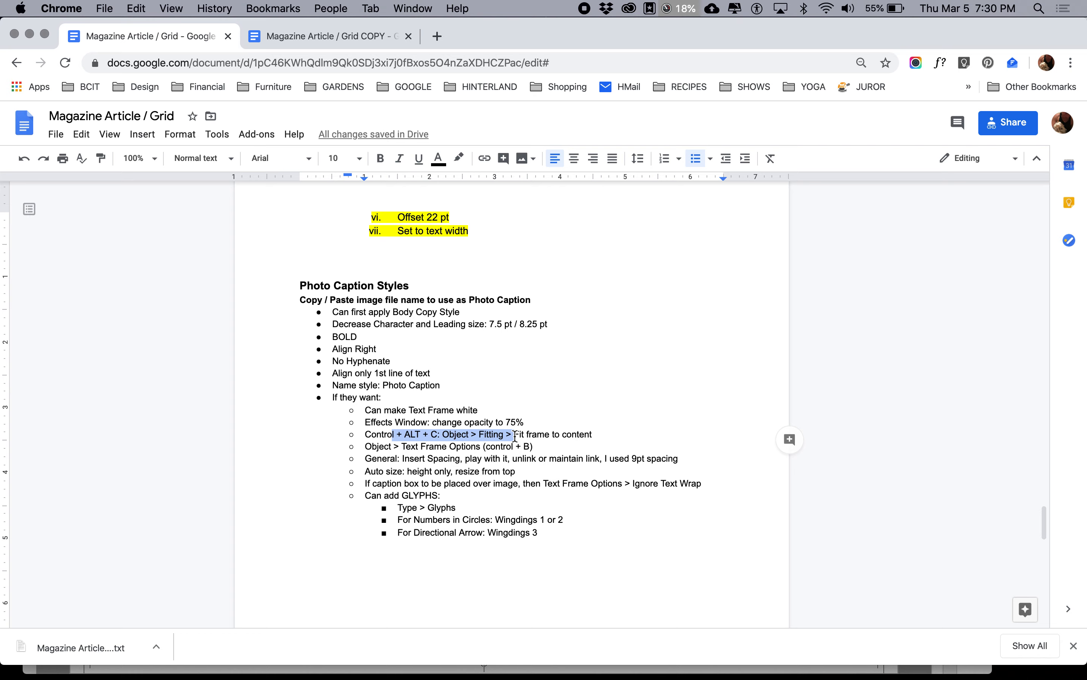
pyautogui.press('super+Tab')
# Step: Fit the scrap metal caption's text frame to its content
pyautogui.click(18, 125)
pyautogui.click(460, 387)
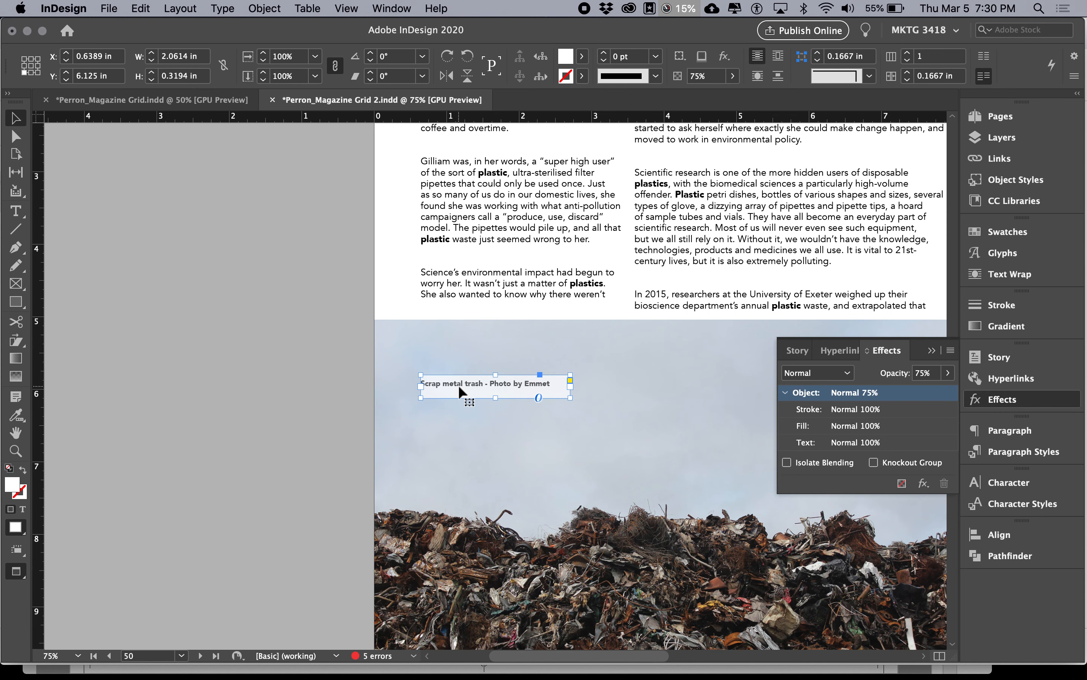
pyautogui.click(265, 9)
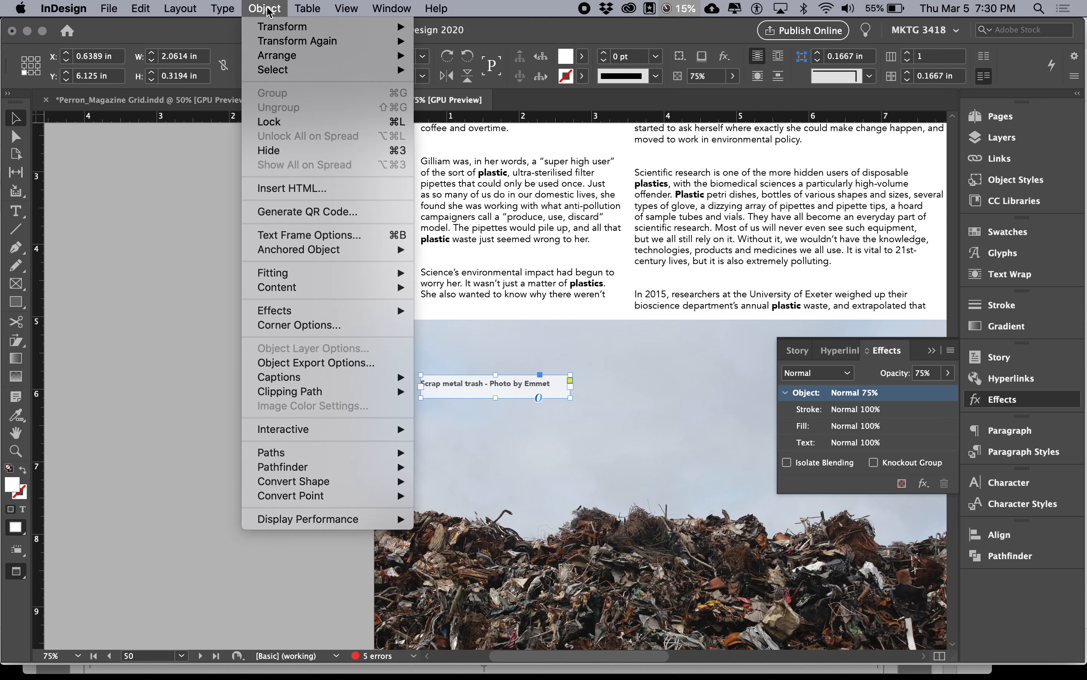
pyautogui.moveTo(338, 277)
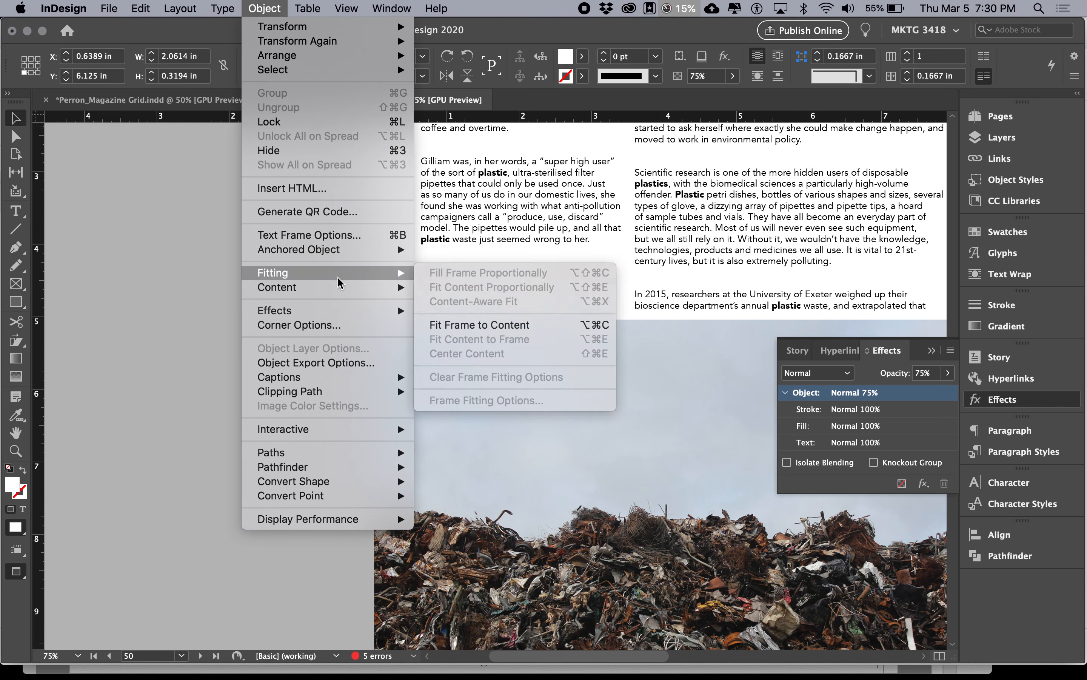
pyautogui.click(489, 329)
pyautogui.click(381, 417)
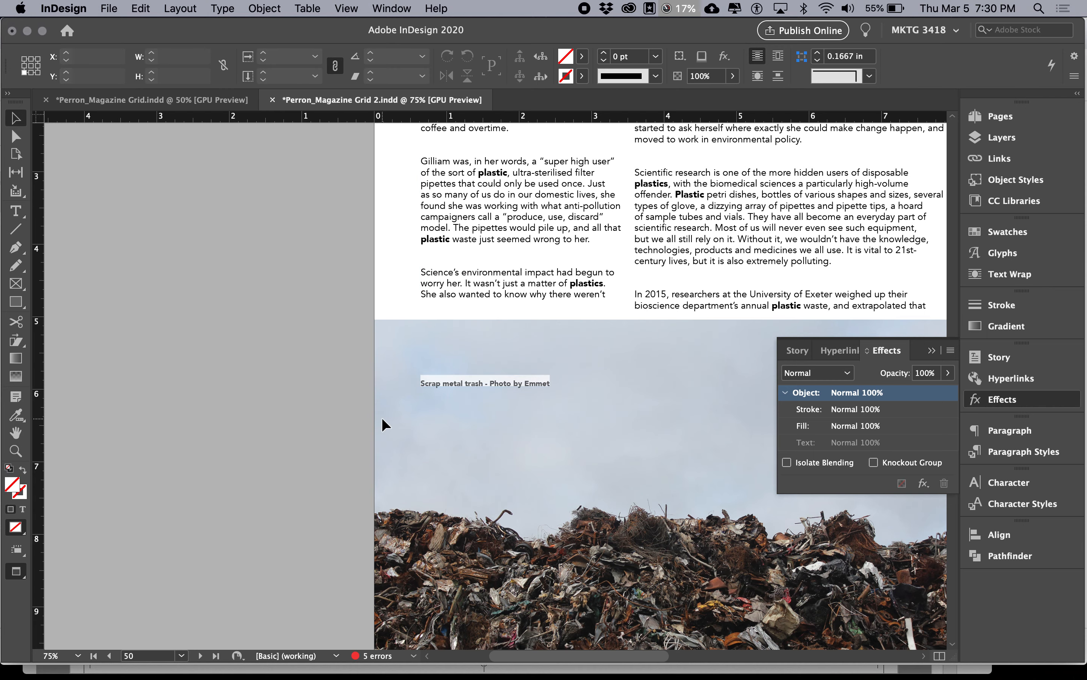
# Step: Stretch the caption frame to about 0.19 in high, then fit it to its content again
pyautogui.press('super+equal')
pyautogui.press('super+equal')
pyautogui.click(532, 383)
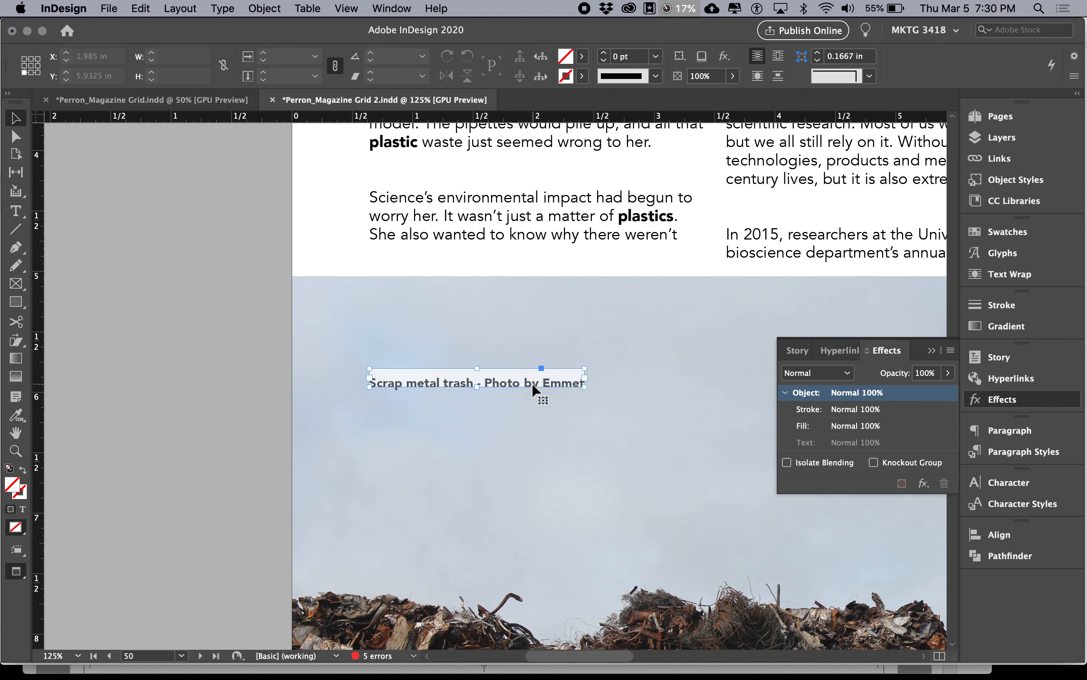
pyautogui.moveTo(481, 385)
pyautogui.mouseDown()
pyautogui.moveTo(481, 422)
pyautogui.moveTo(481, 394)
pyautogui.mouseUp()
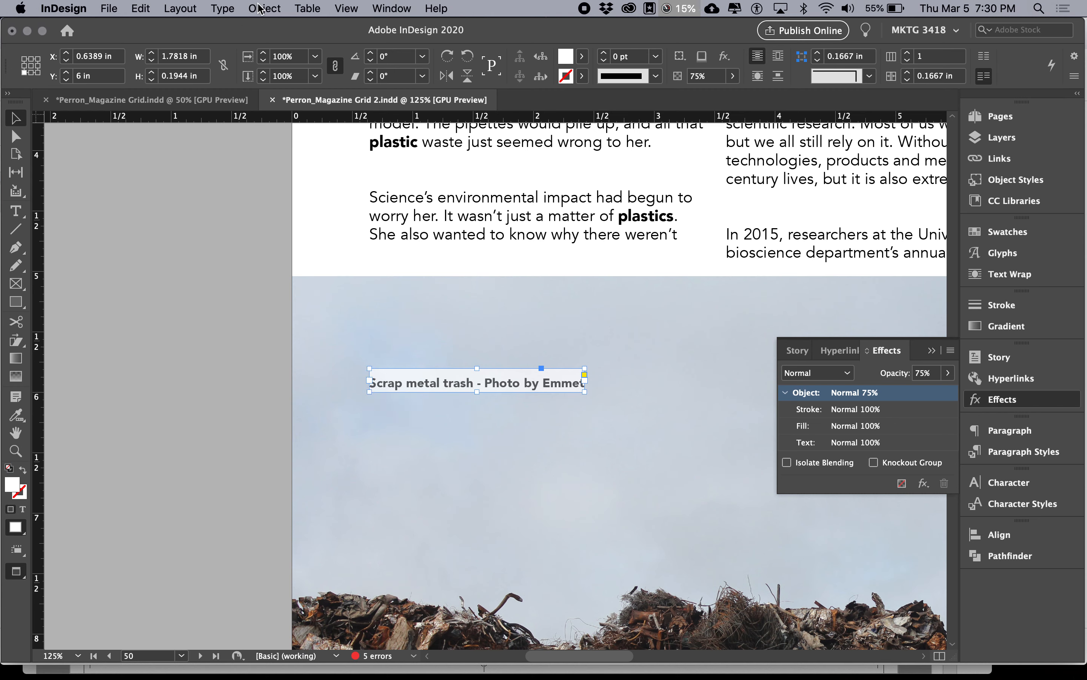
pyautogui.click(265, 7)
pyautogui.click(457, 325)
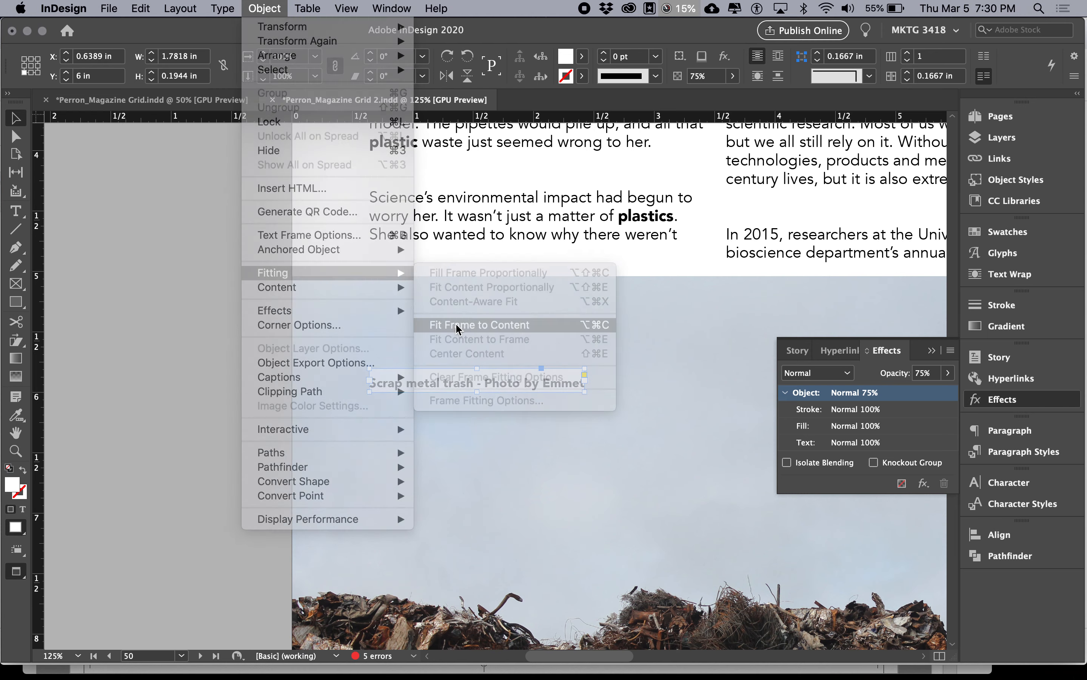
# Step: Open the caption frame's Text Frame Options and check the inset spacing item in the Google Docs notes, returning to InDesign
pyautogui.press('super+Tab')
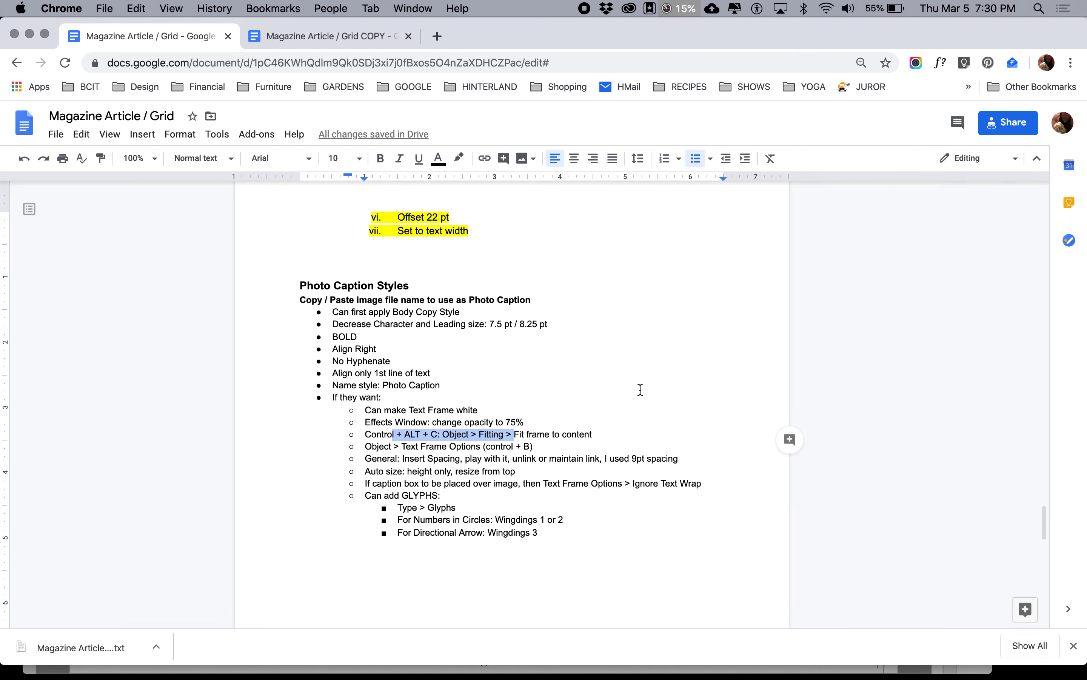
pyautogui.press('super+Tab')
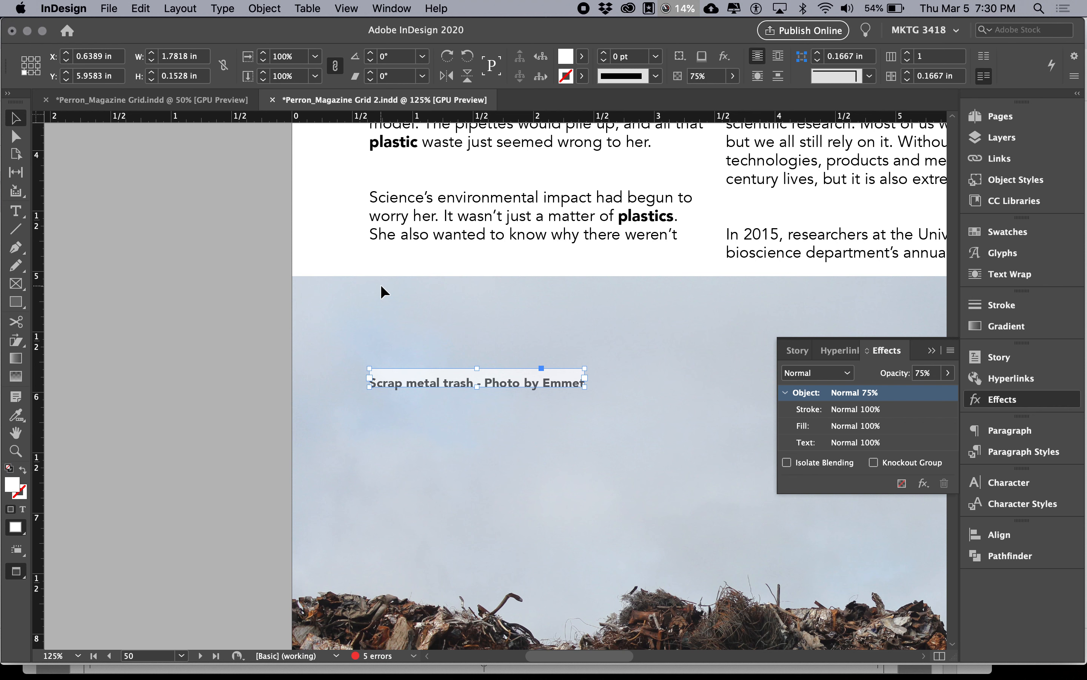
pyautogui.click(265, 9)
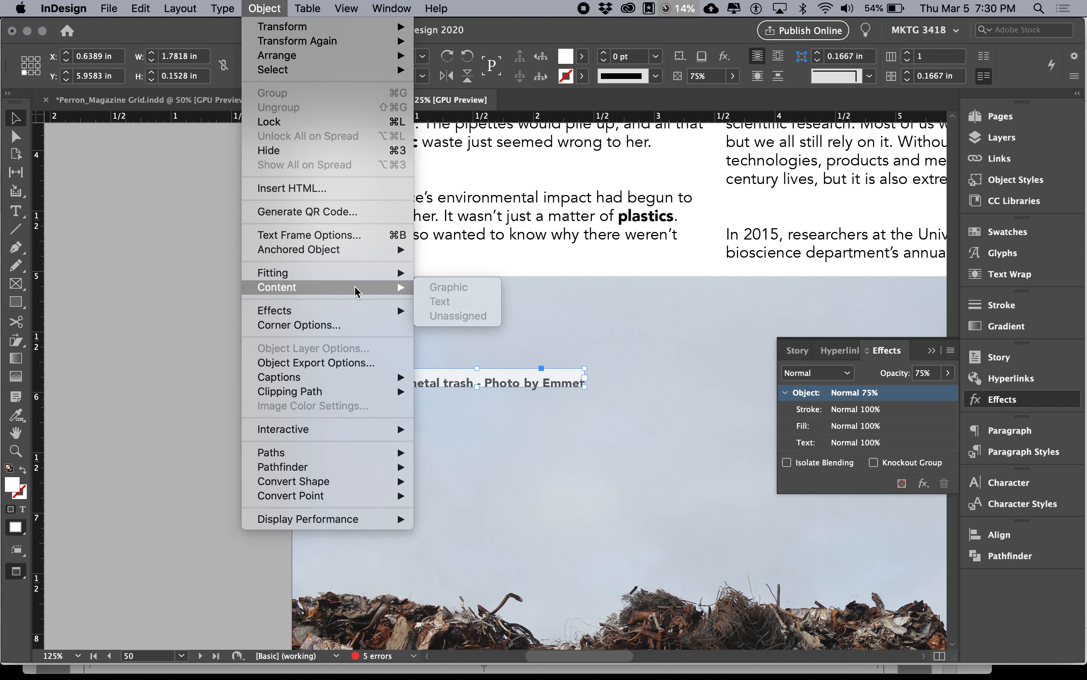
pyautogui.moveTo(351, 316)
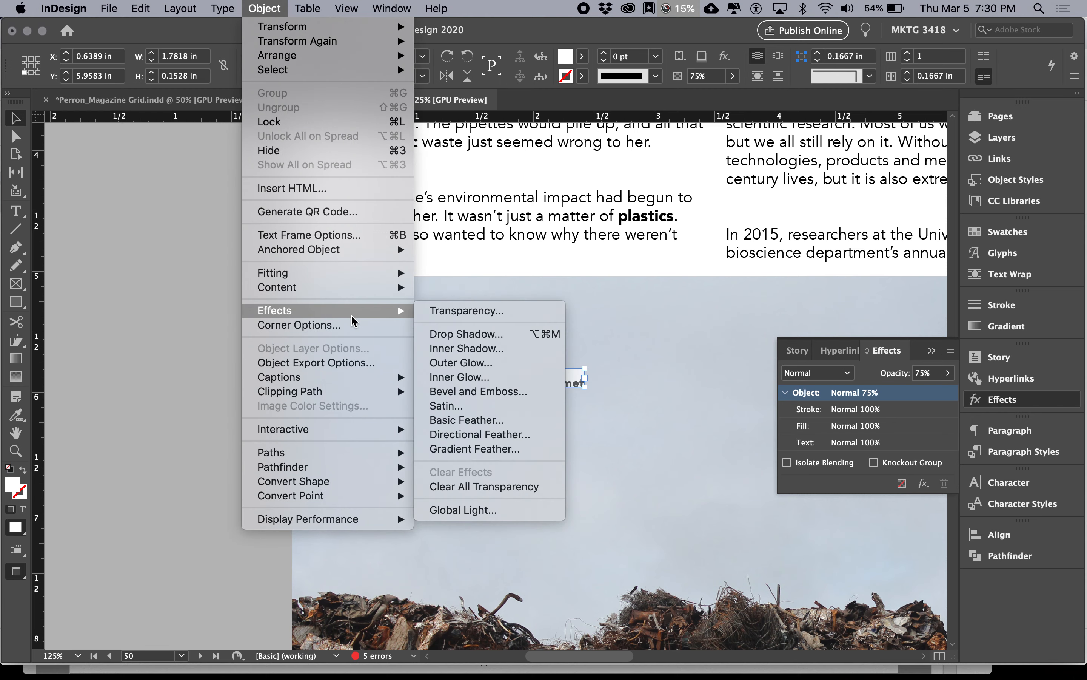
pyautogui.click(338, 234)
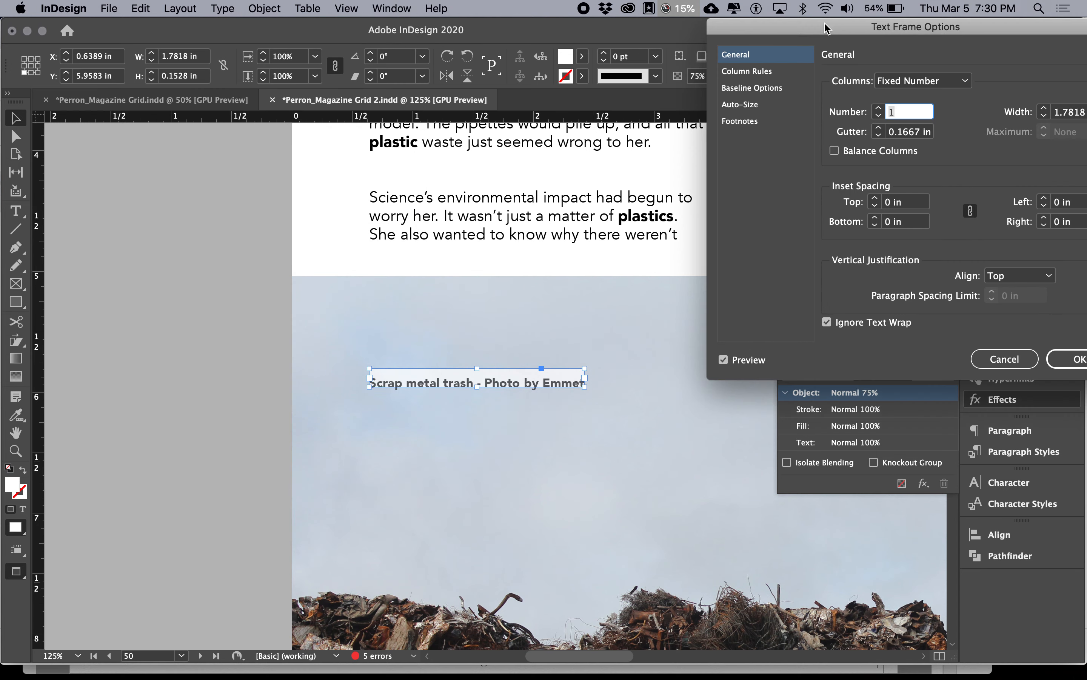
pyautogui.moveTo(826, 24); pyautogui.dragTo(702, 35)
pyautogui.press('super+Tab')
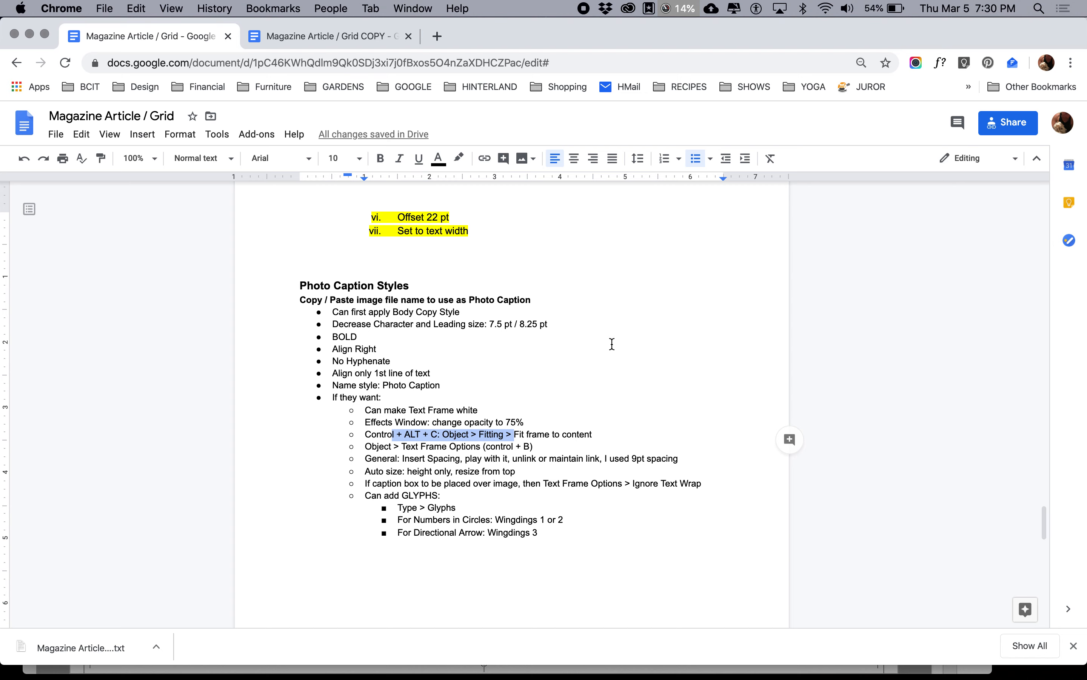
pyautogui.press('super+Tab')
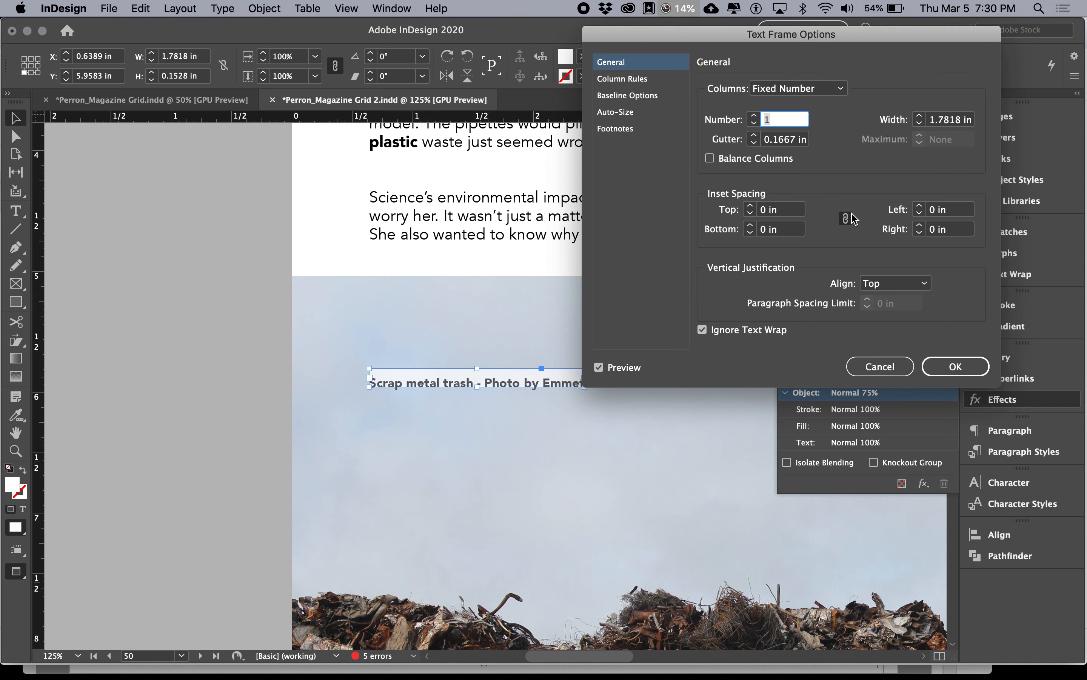
# Step: Set the caption frame's inset spacing to 0.0625 in on all sides, then unlink the sides and reduce only the top inset
pyautogui.click(750, 206)
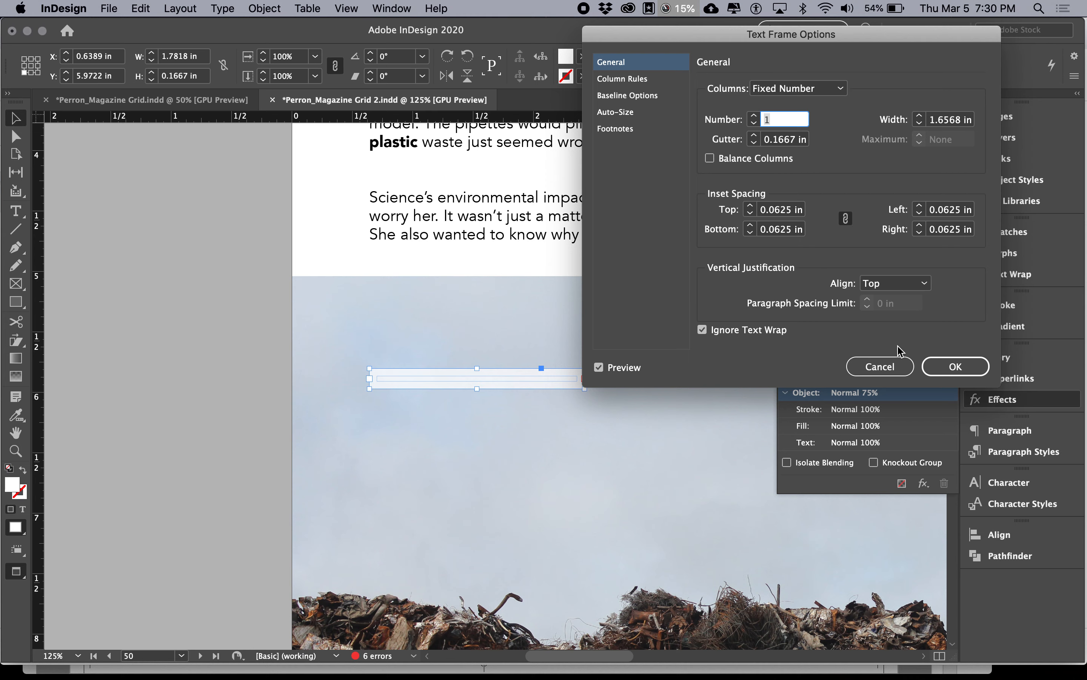
pyautogui.click(845, 219)
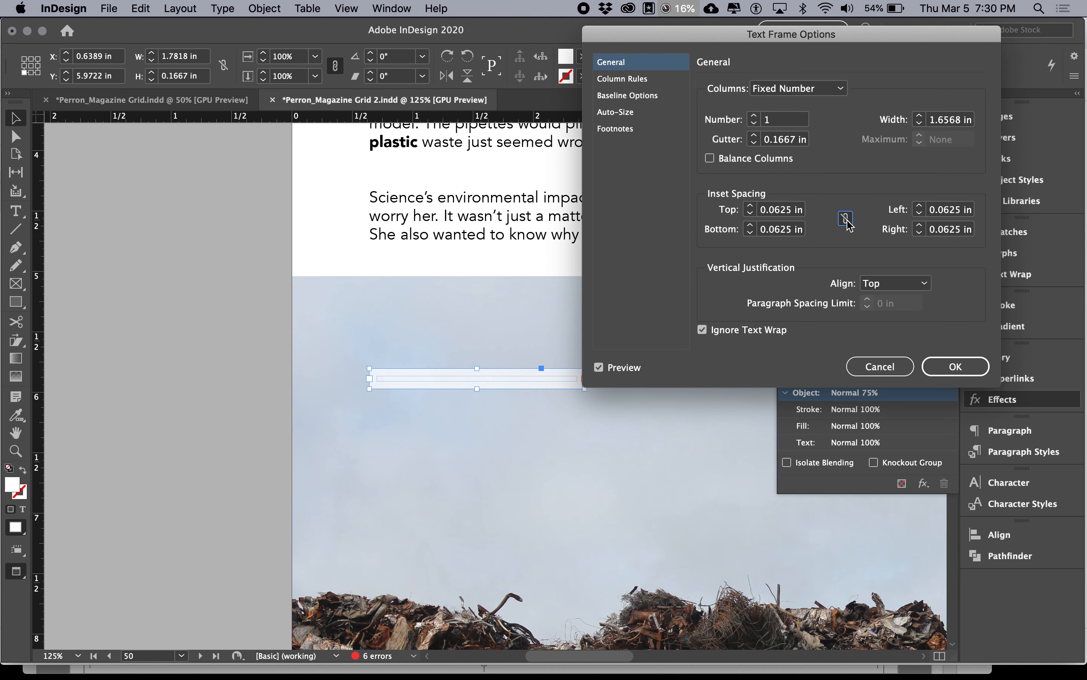
pyautogui.click(751, 214)
pyautogui.click(946, 374)
# Step: Extend the caption frame downward to about 0.4 in high to fit both lines of text
pyautogui.doubleClick(480, 388)
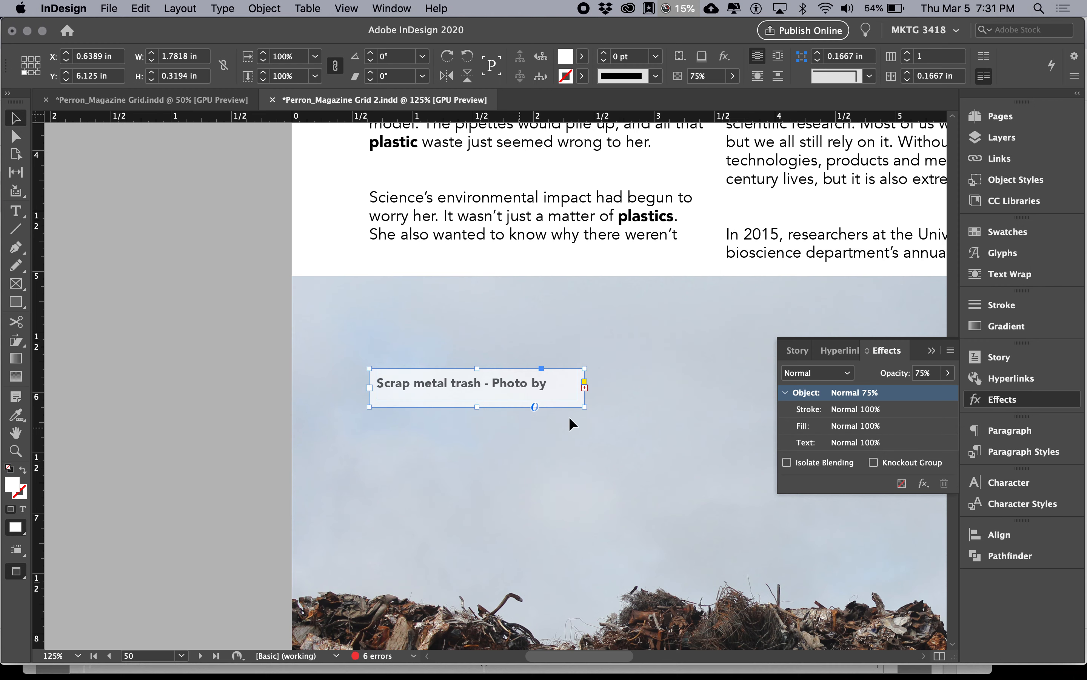
pyautogui.moveTo(479, 407)
pyautogui.mouseDown()
pyautogui.moveTo(480, 437)
pyautogui.moveTo(479, 417)
pyautogui.mouseUp()
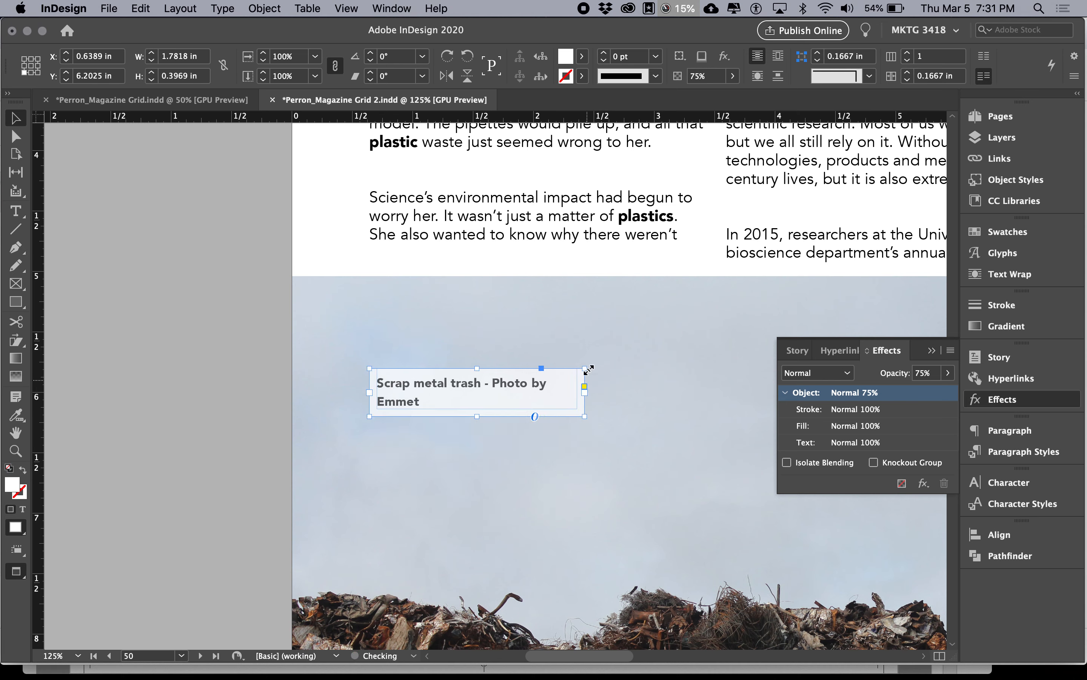